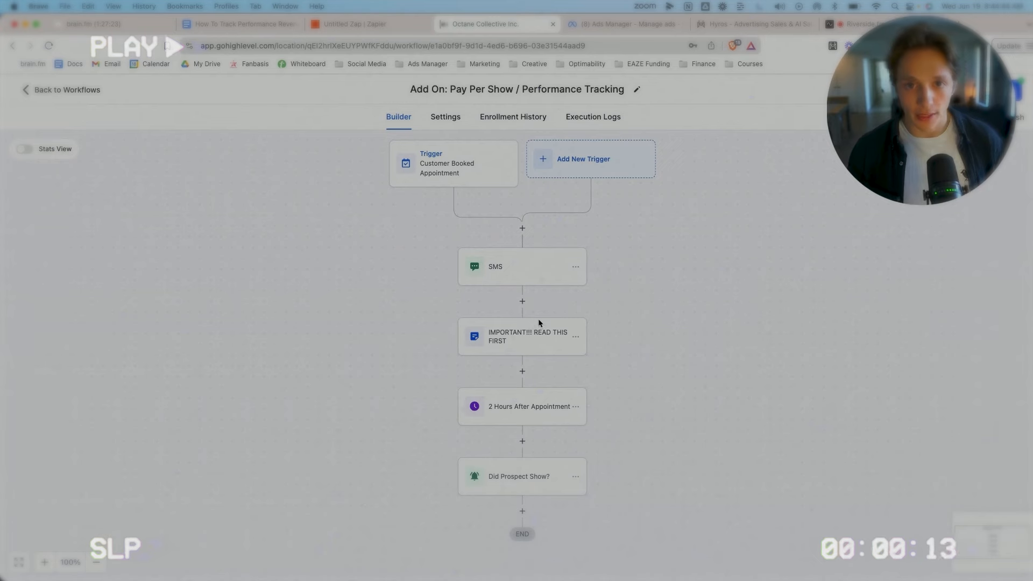
pyautogui.scroll(-1, 533, 320)
pyautogui.scroll(-1, 529, 319)
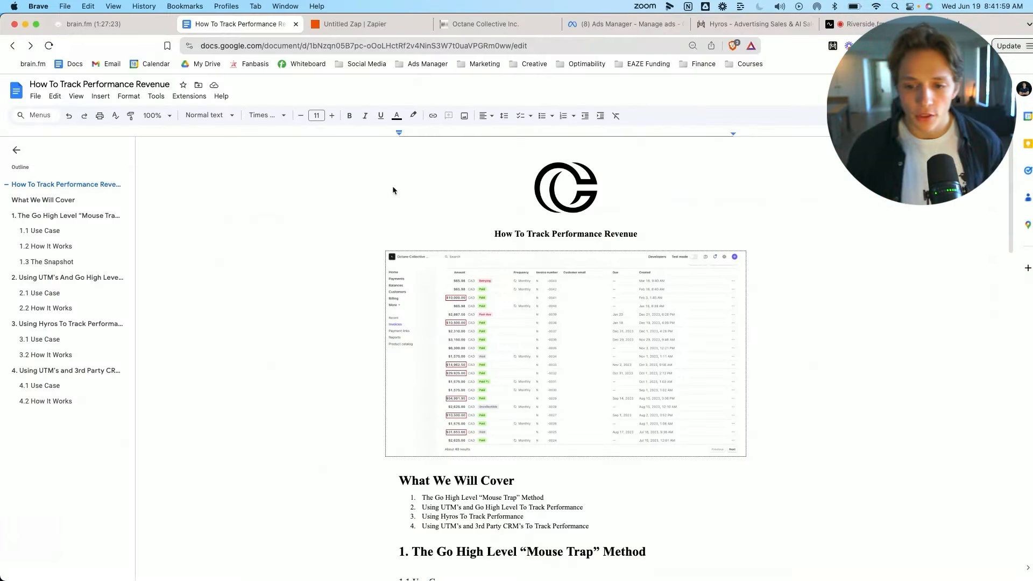
# - Examine the invoice list screenshot at the start of the How To Track Performance Revenue document, enlarging it to read the highlighted amounts
pyautogui.scroll(-2, 405, 211)
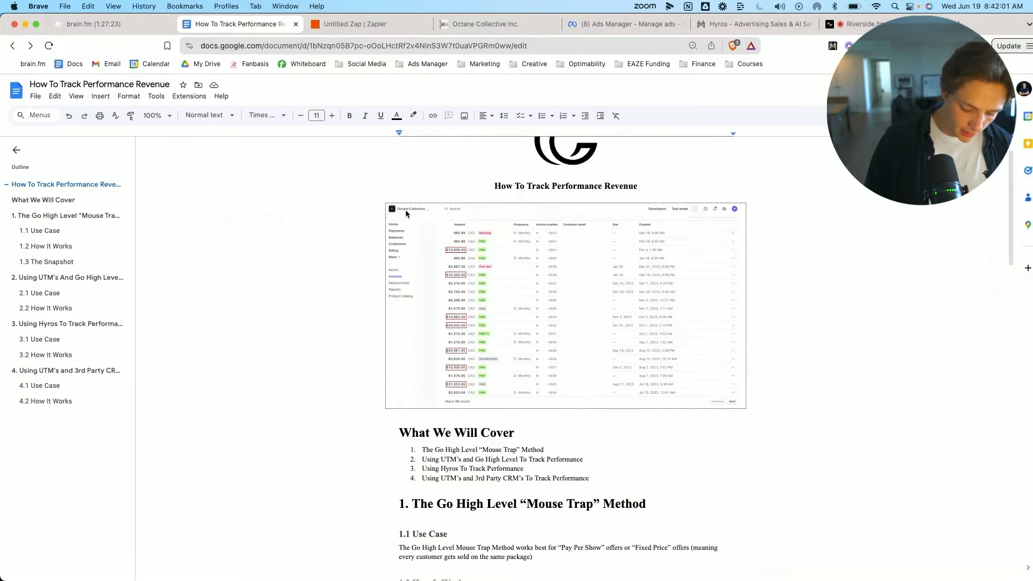
pyautogui.scroll(5, 406, 214)
pyautogui.scroll(-1, 450, 262)
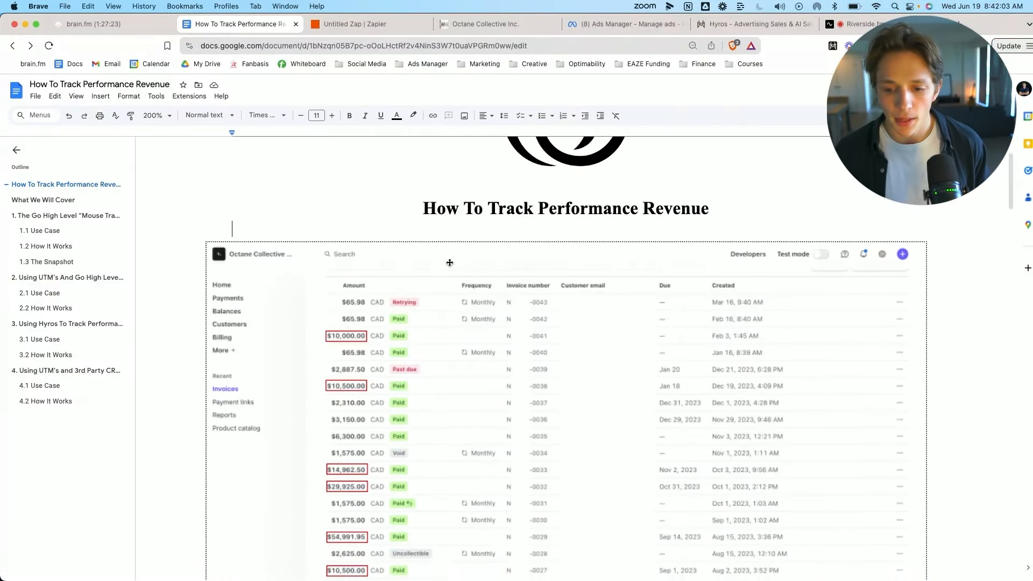
pyautogui.scroll(-4, 457, 270)
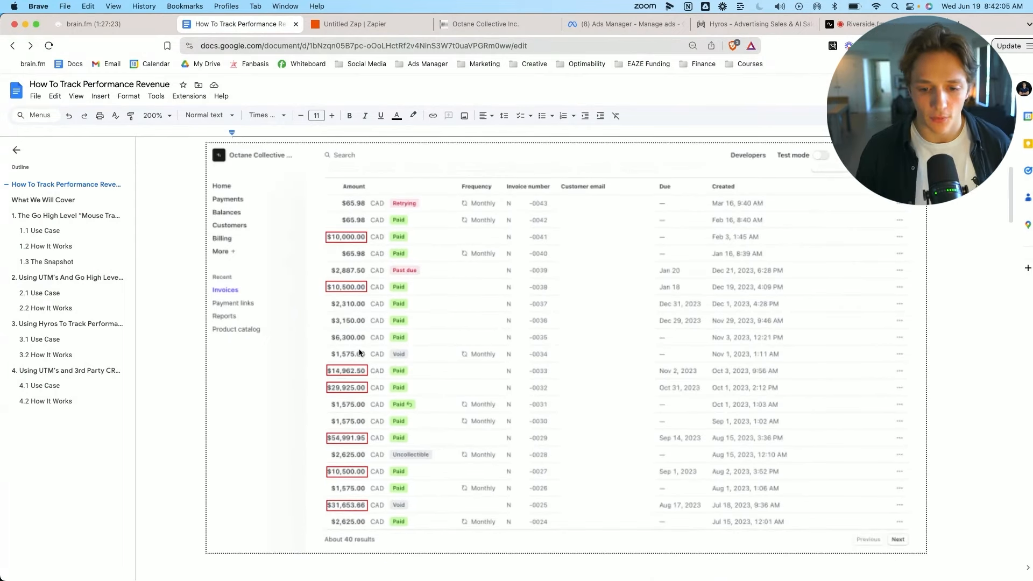
pyautogui.scroll(-4, 363, 380)
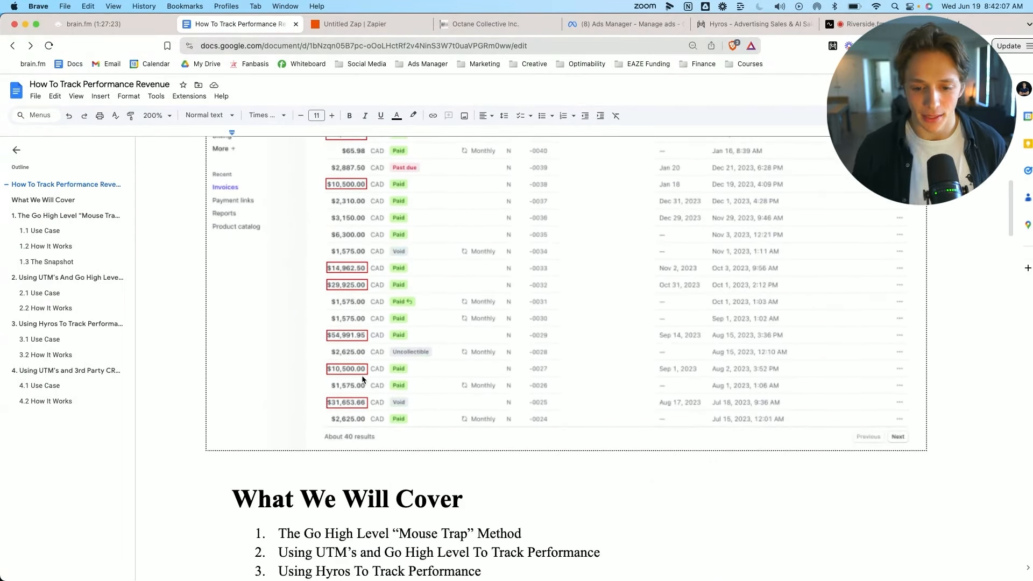
pyautogui.scroll(-3, 362, 380)
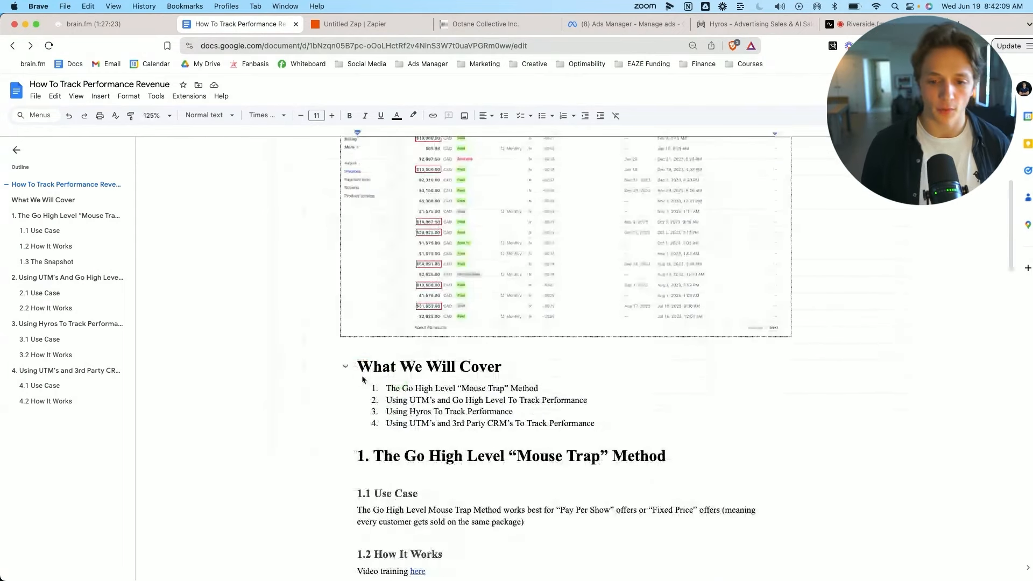
pyautogui.scroll(5, 368, 374)
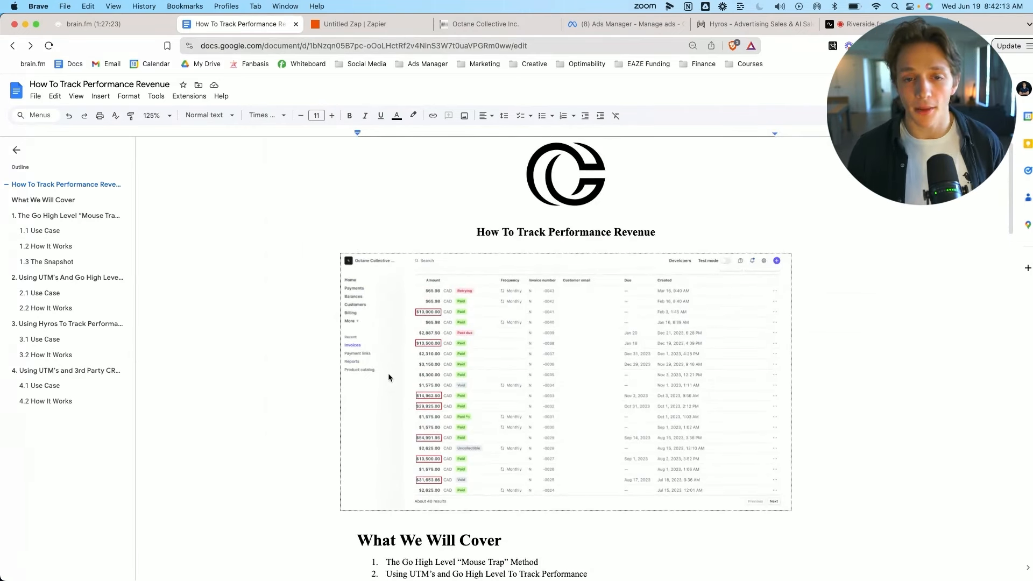
pyautogui.scroll(-2, 409, 376)
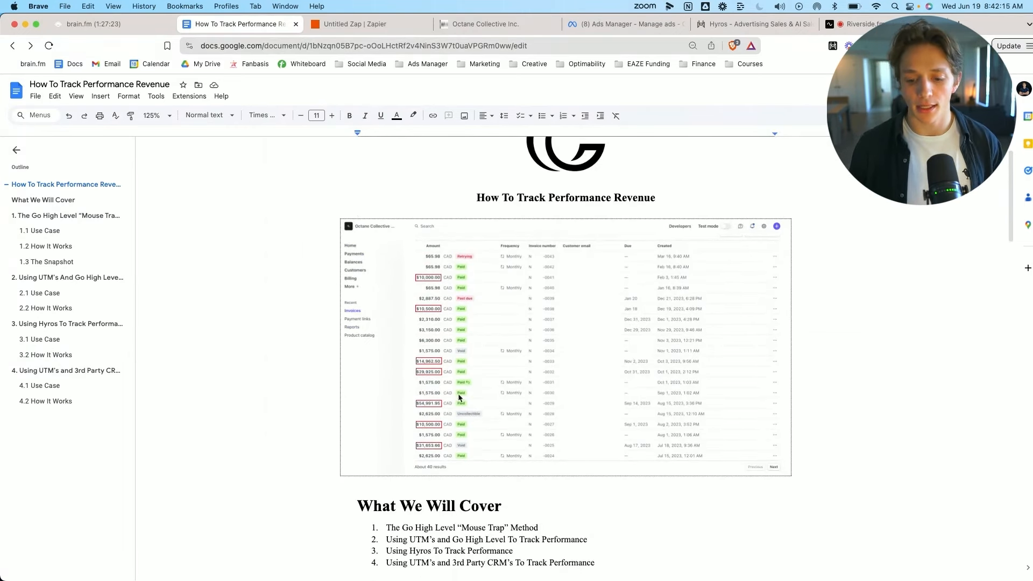
# - Review the What We Will Cover list, highlighting items 2 to 4, and read the Go High Level "Mouse Trap" Method section
pyautogui.scroll(-5, 459, 397)
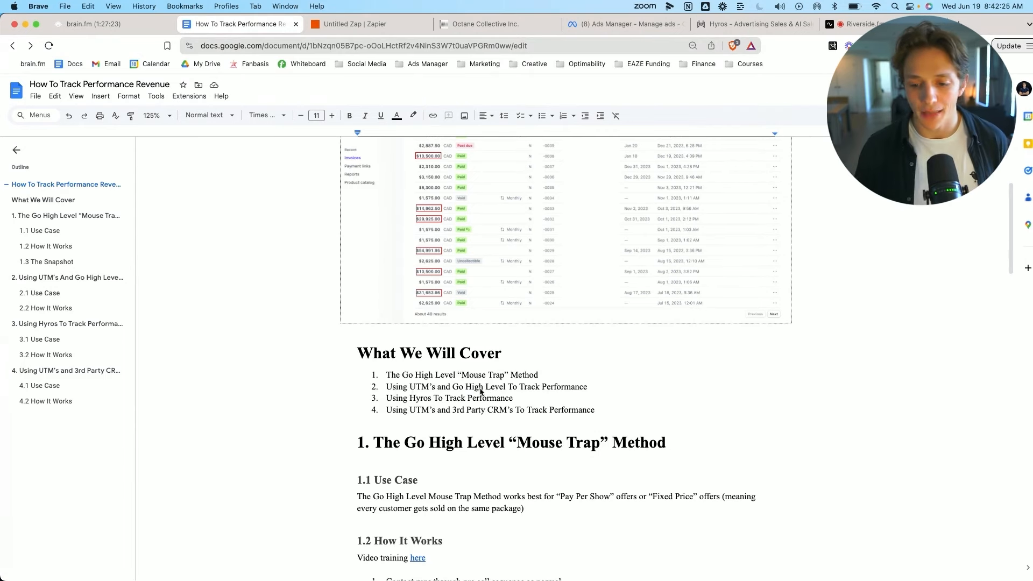
pyautogui.scroll(-2, 489, 392)
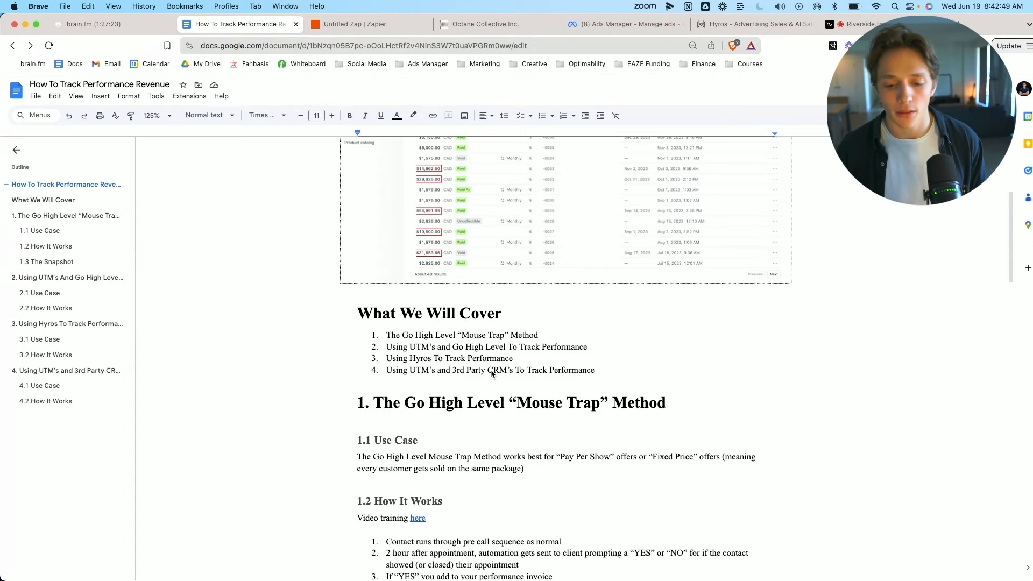
pyautogui.scroll(-4, 473, 370)
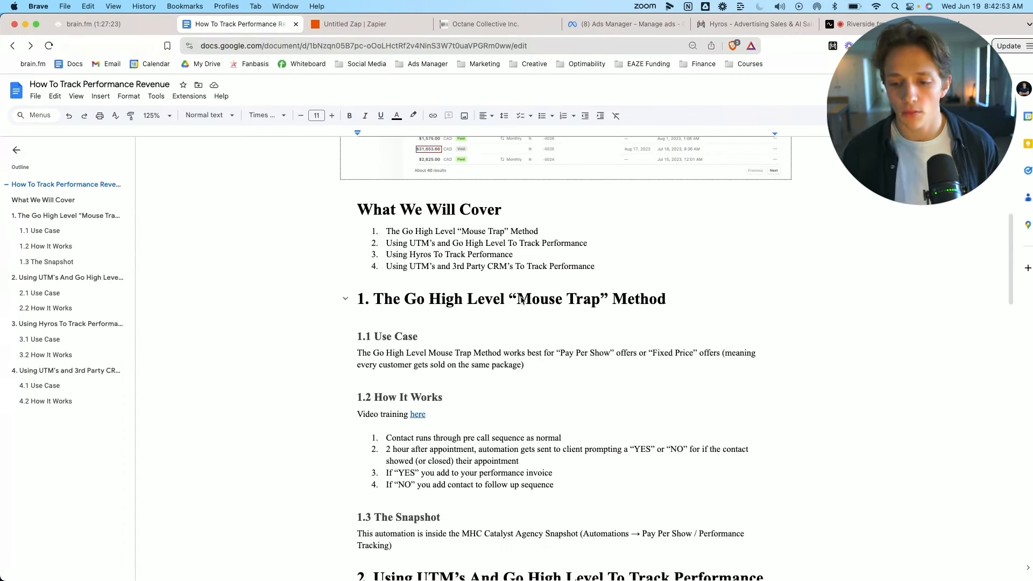
pyautogui.scroll(-1, 386, 334)
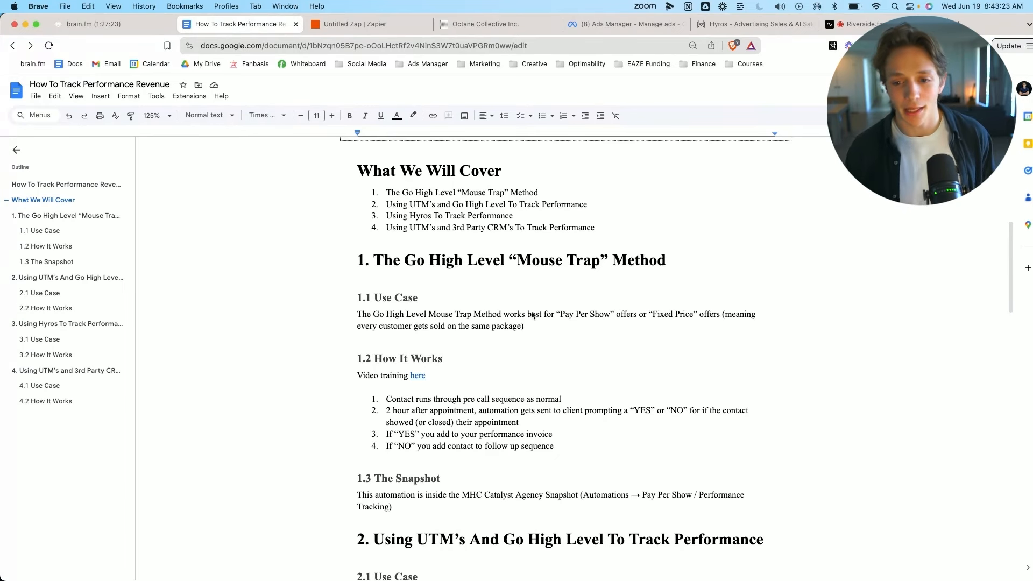
pyautogui.click(386, 205)
pyautogui.moveTo(385, 205); pyautogui.dragTo(607, 236)
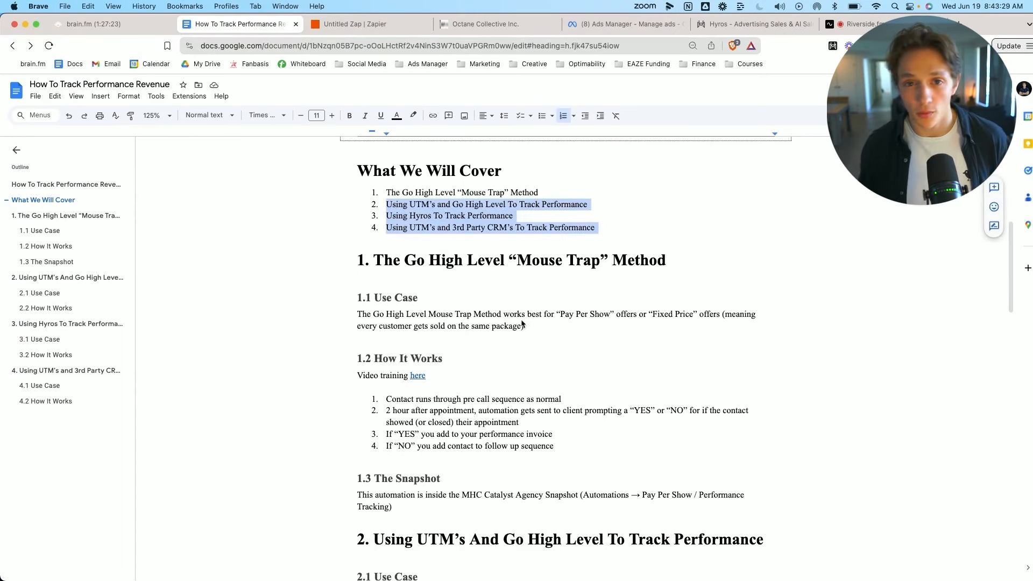
pyautogui.scroll(-2, 513, 322)
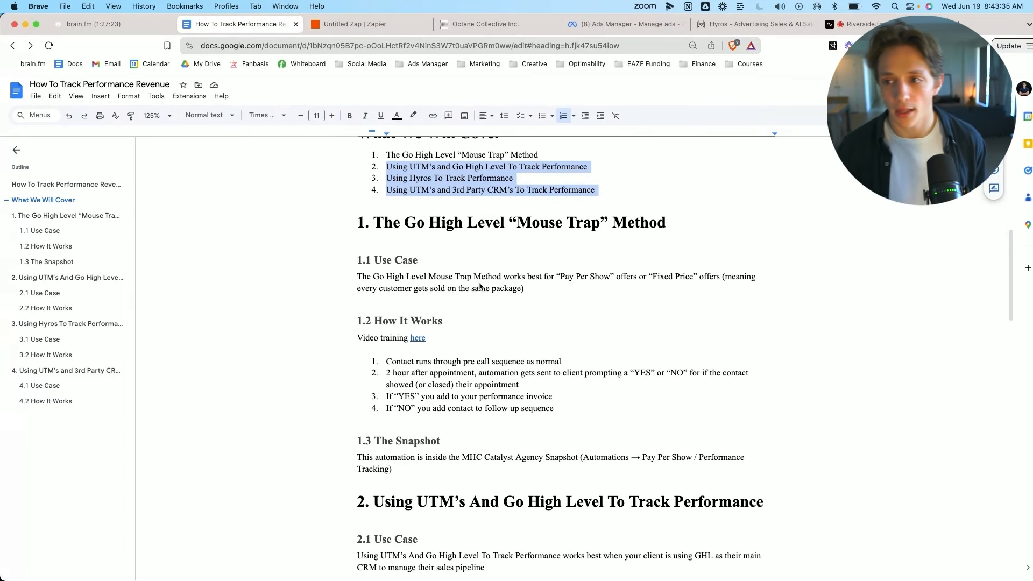
# - Switch to HighLevel and open the Add On: Pay Per Show / Performance Tracking workflow from the Pay Per Show / Performance Tracking automation folder
pyautogui.click(501, 26)
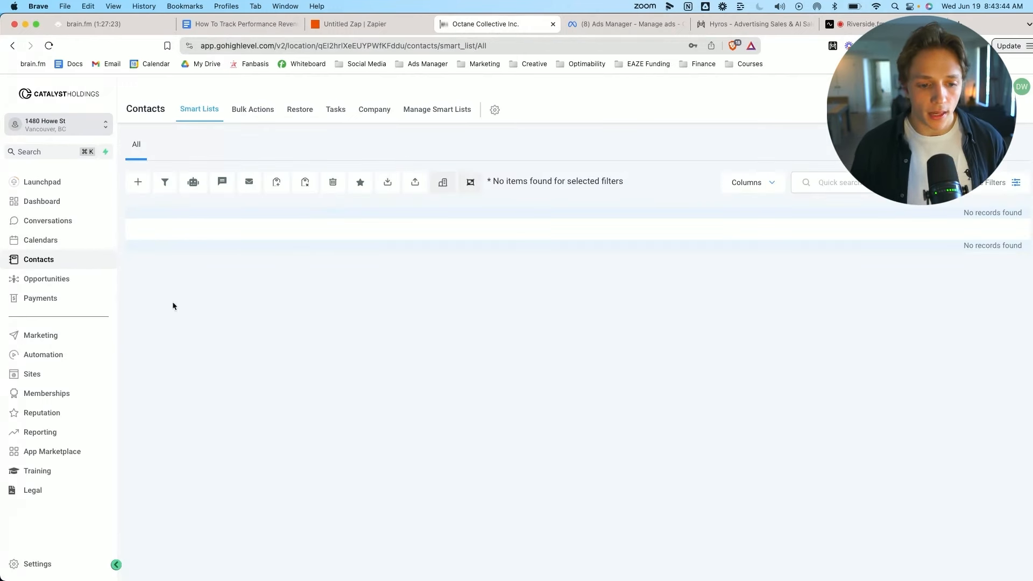
pyautogui.click(53, 354)
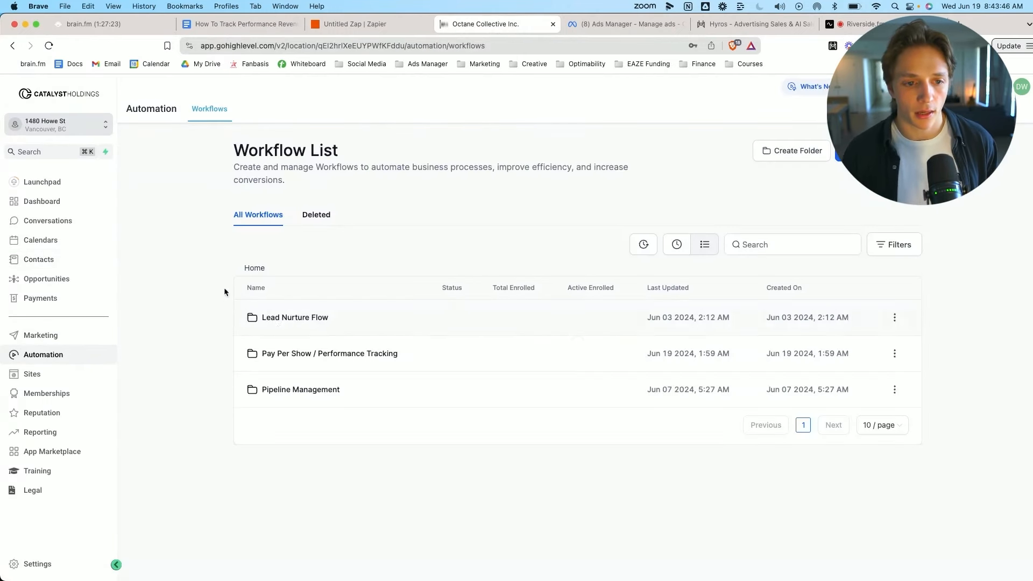
pyautogui.click(313, 354)
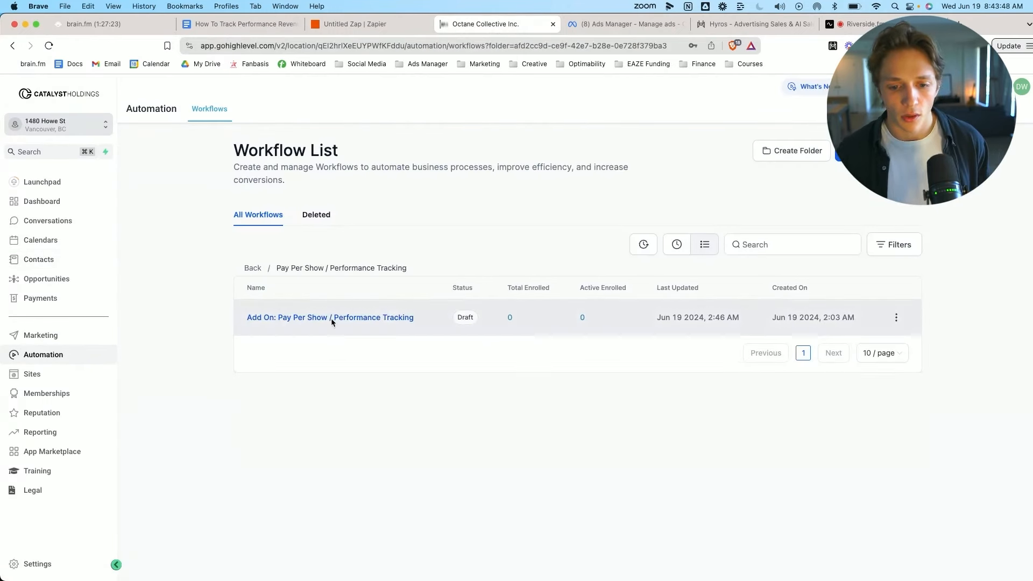
pyautogui.click(331, 318)
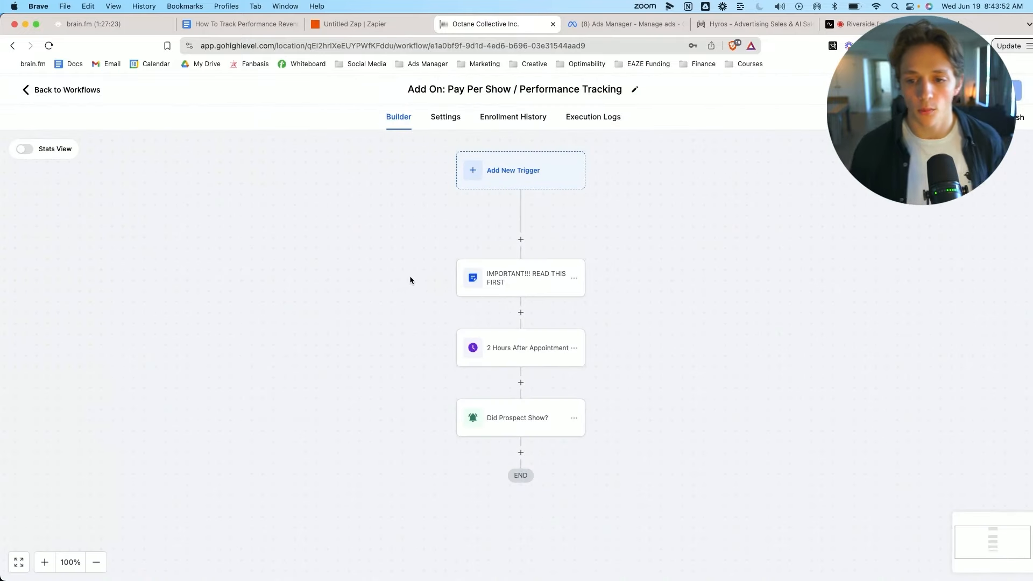
# - Add a Customer Booked Appointment trigger to the workflow and save it
pyautogui.click(538, 175)
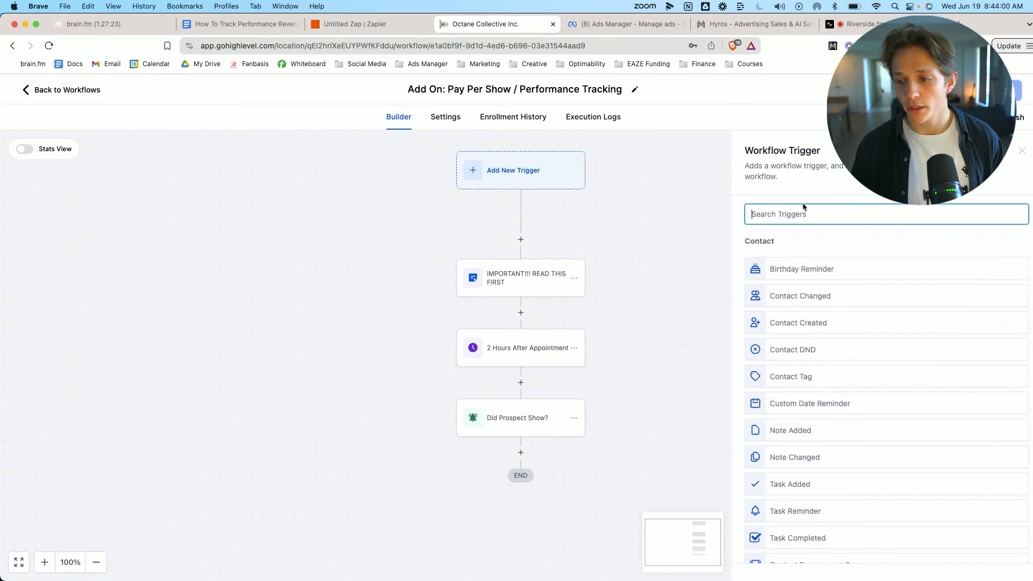
pyautogui.write('appoin')
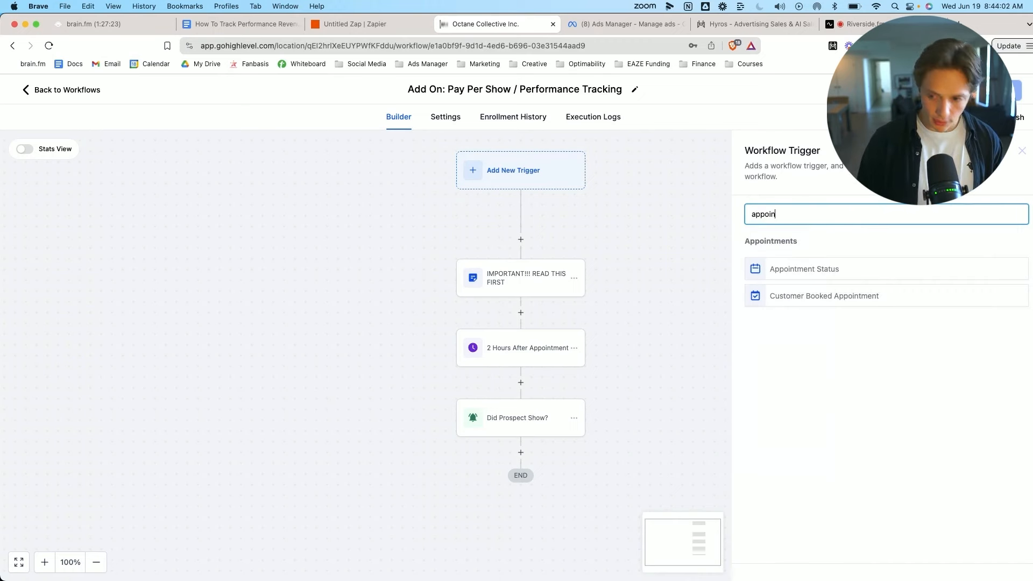
pyautogui.click(804, 291)
pyautogui.click(1004, 563)
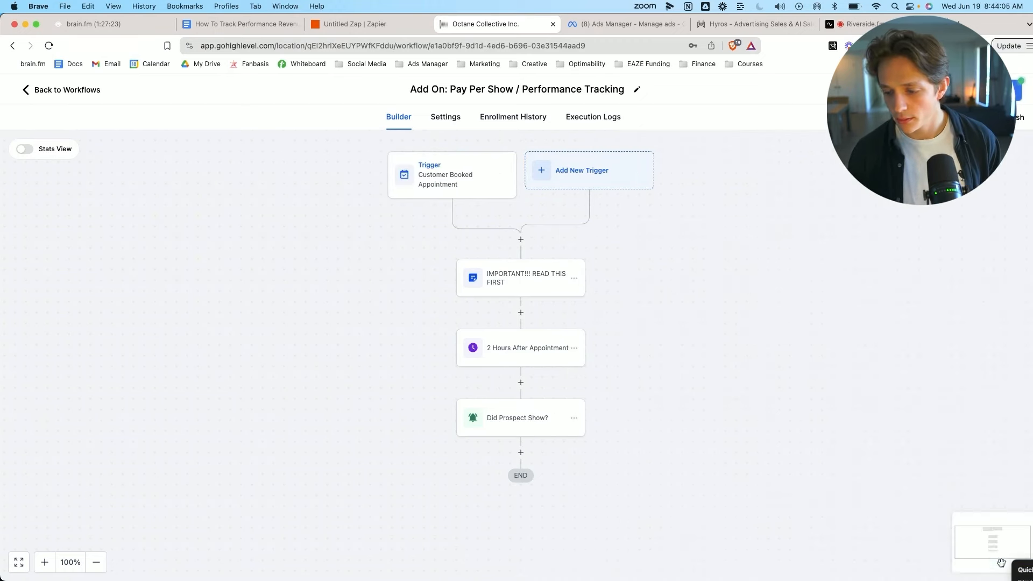
# - Insert a Send SMS action directly after the trigger with the message "reminder" and save it
pyautogui.click(521, 239)
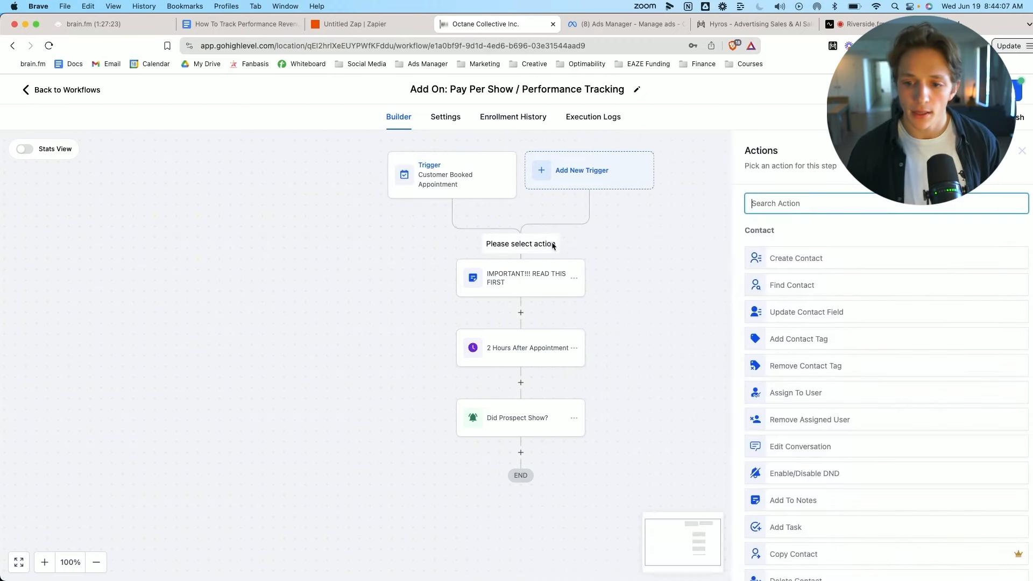
pyautogui.write('sms')
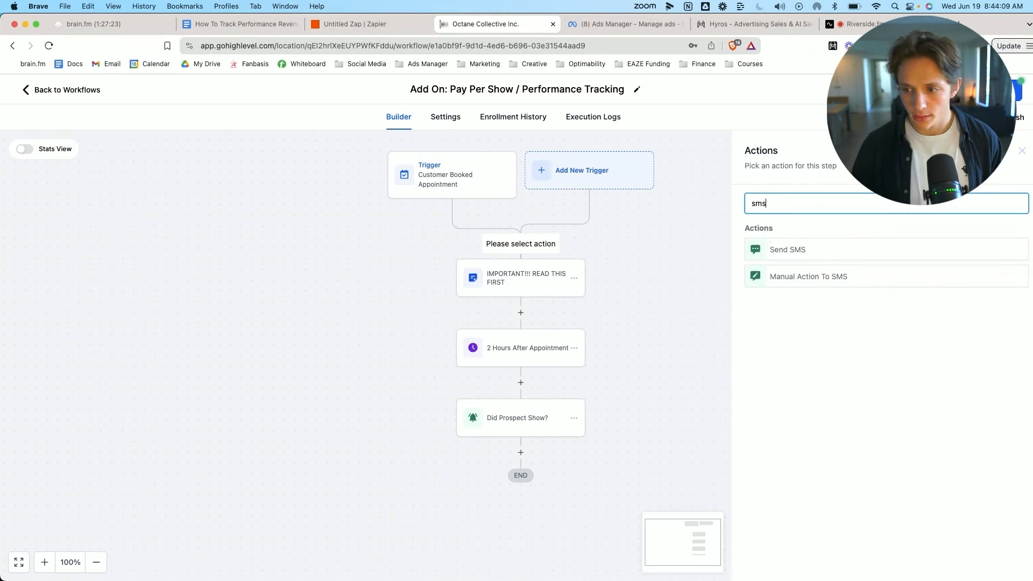
pyautogui.click(808, 248)
pyautogui.click(790, 371)
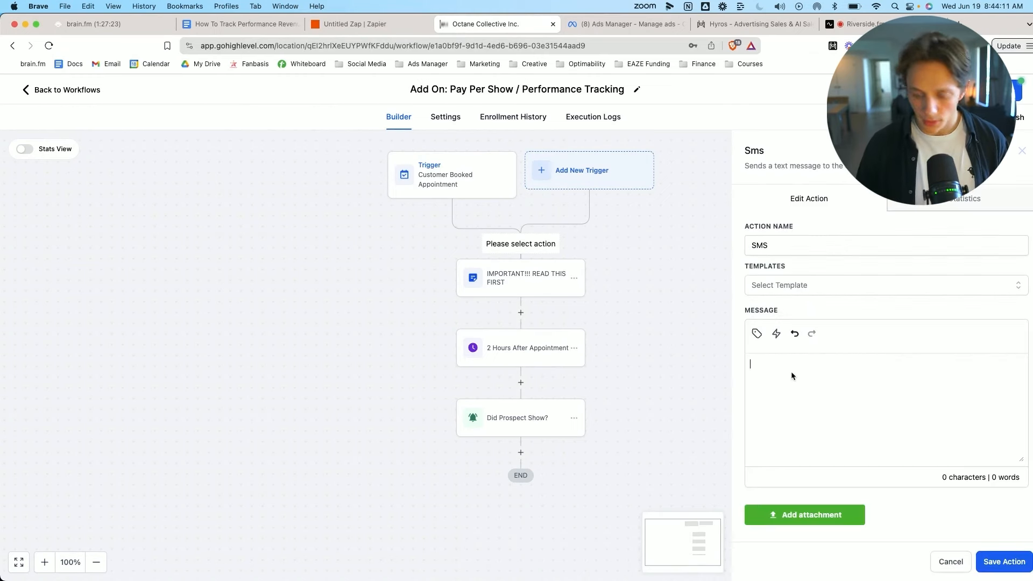
pyautogui.write('reminder')
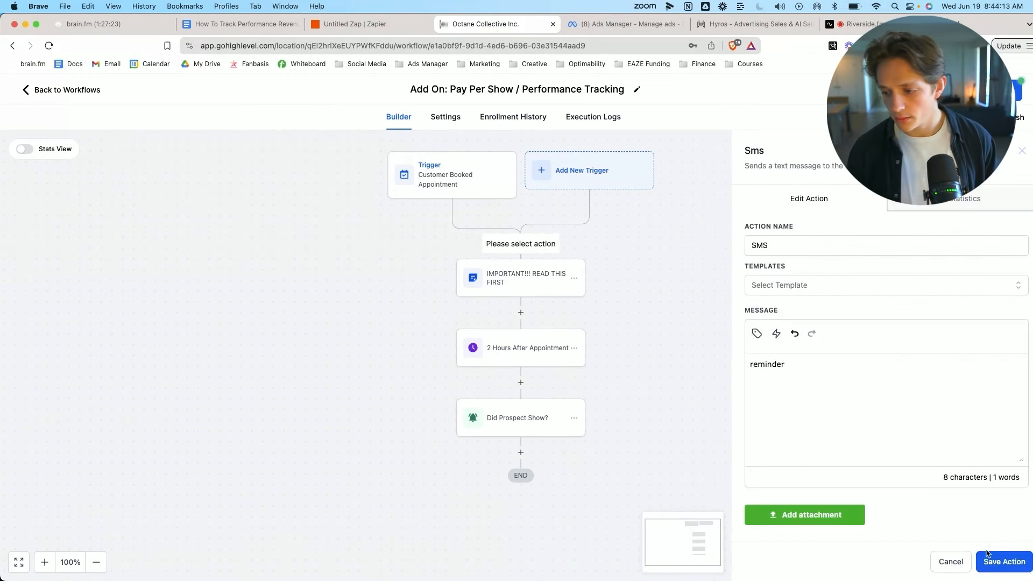
pyautogui.click(1004, 561)
pyautogui.click(522, 313)
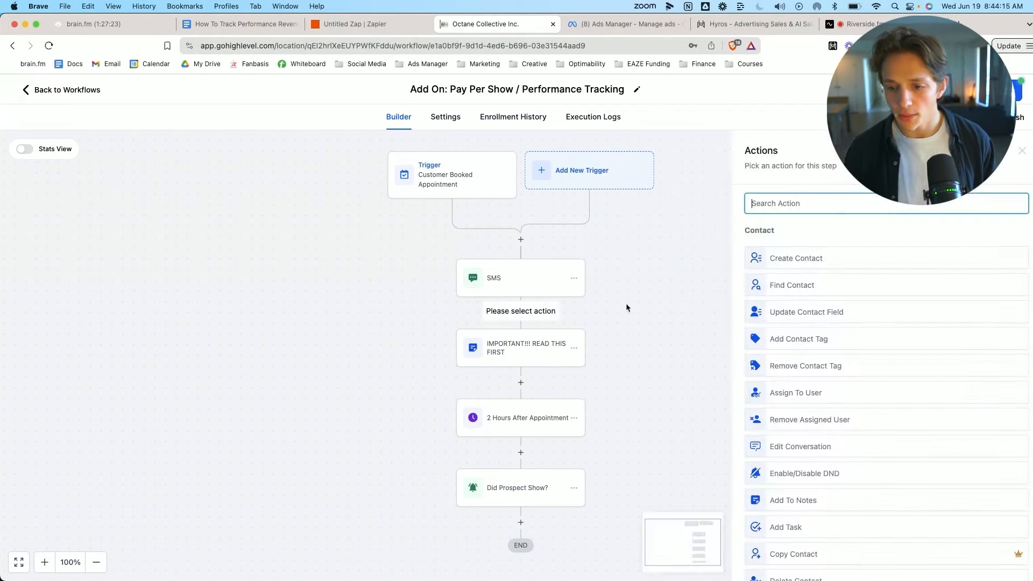
pyautogui.write('email')
pyautogui.click(812, 246)
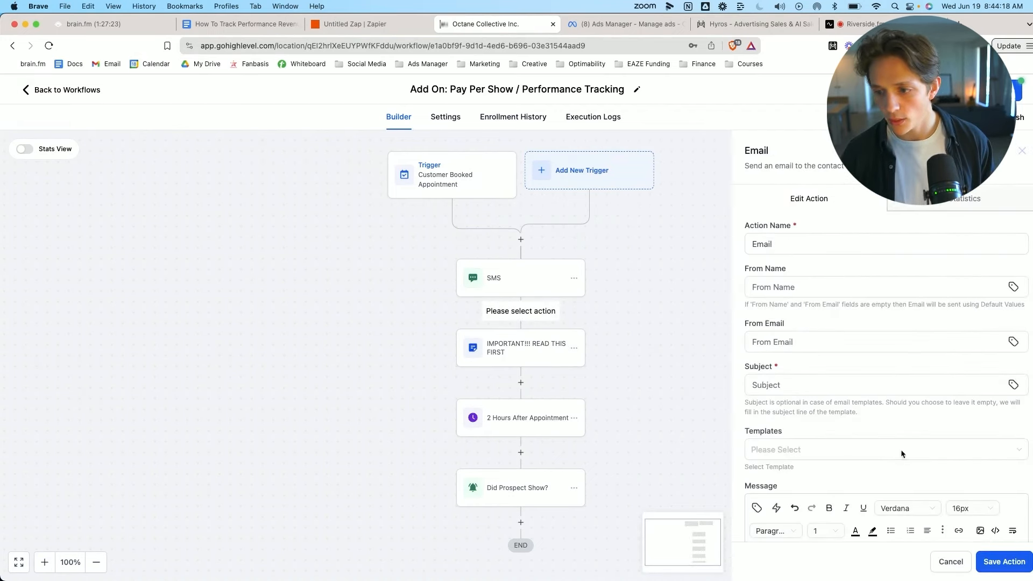
pyautogui.scroll(-3, 825, 466)
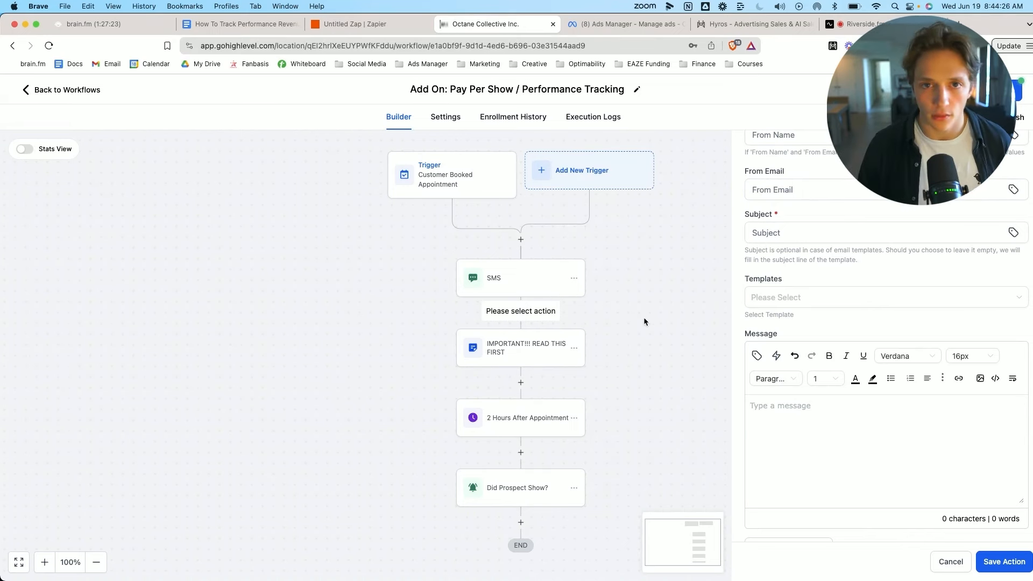
pyautogui.click(963, 561)
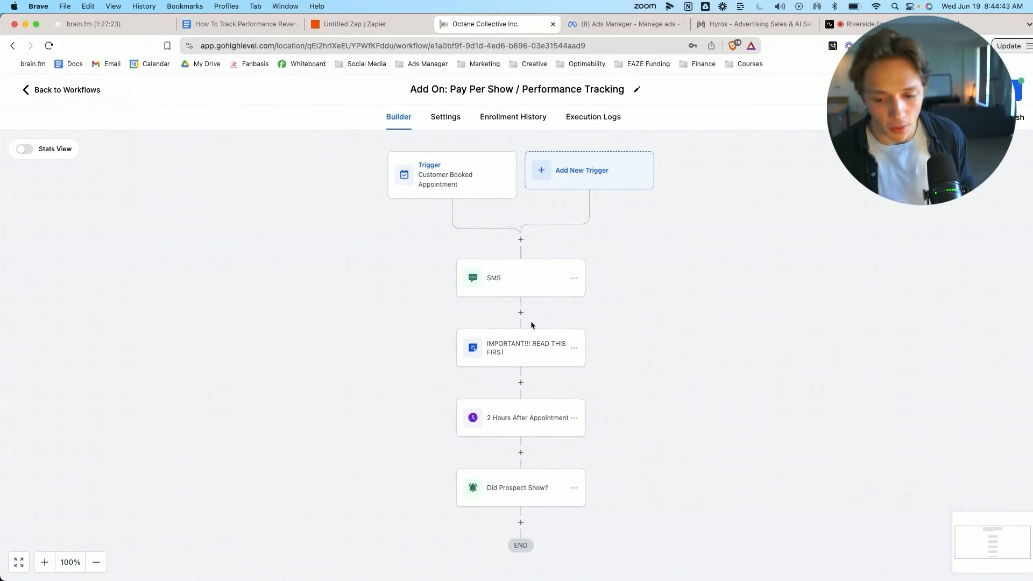
# - Inspect the Did Prospect Show? internal notification, including its SMS message and the available recipient user types
pyautogui.scroll(-1, 533, 322)
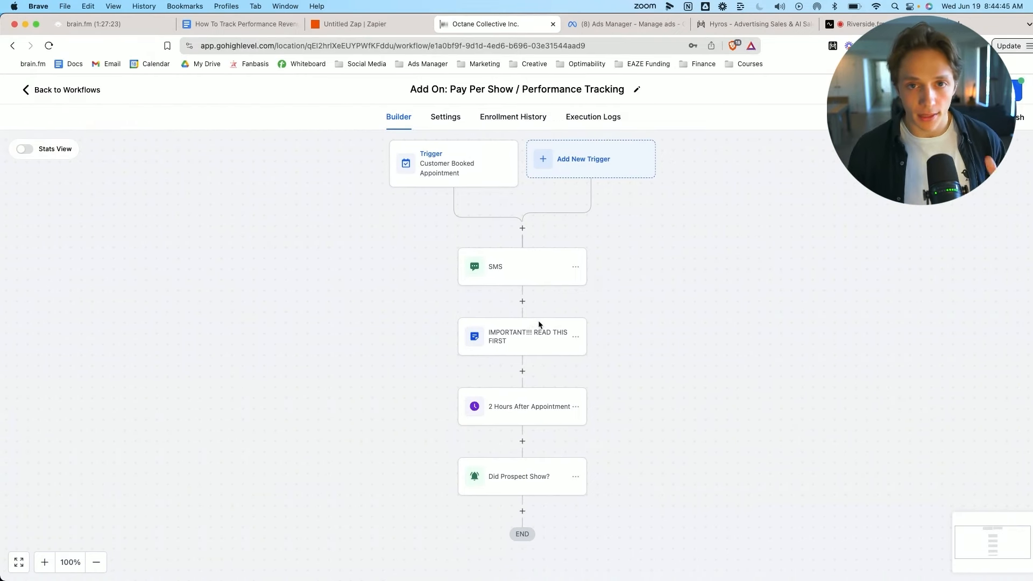
pyautogui.scroll(-4, 533, 317)
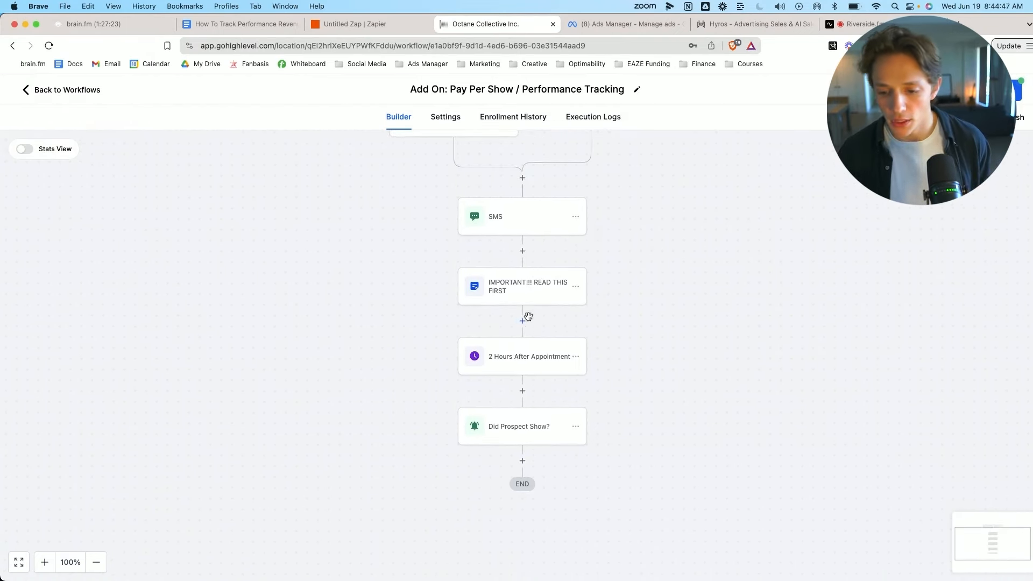
pyautogui.click(525, 415)
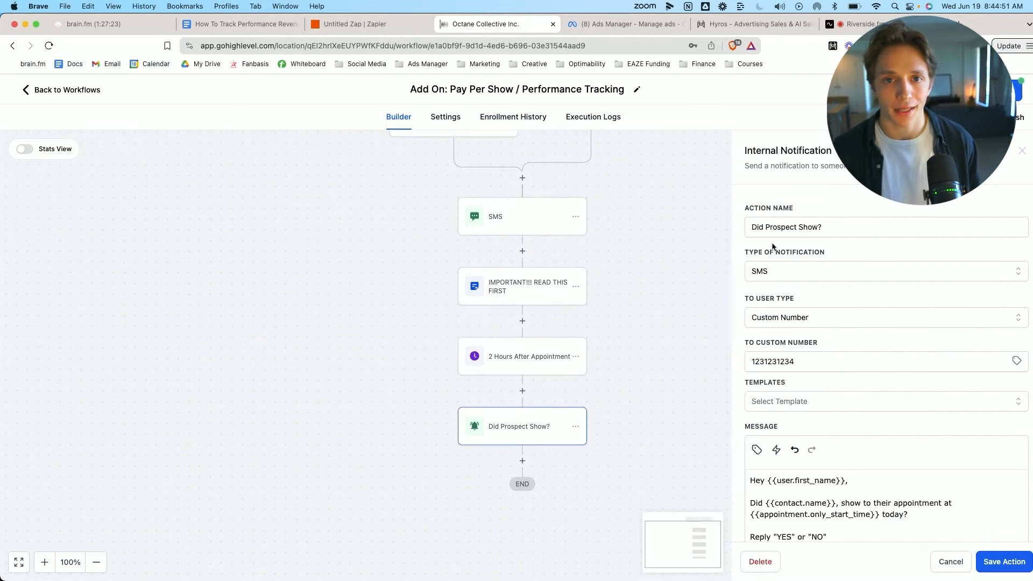
pyautogui.scroll(-5, 788, 291)
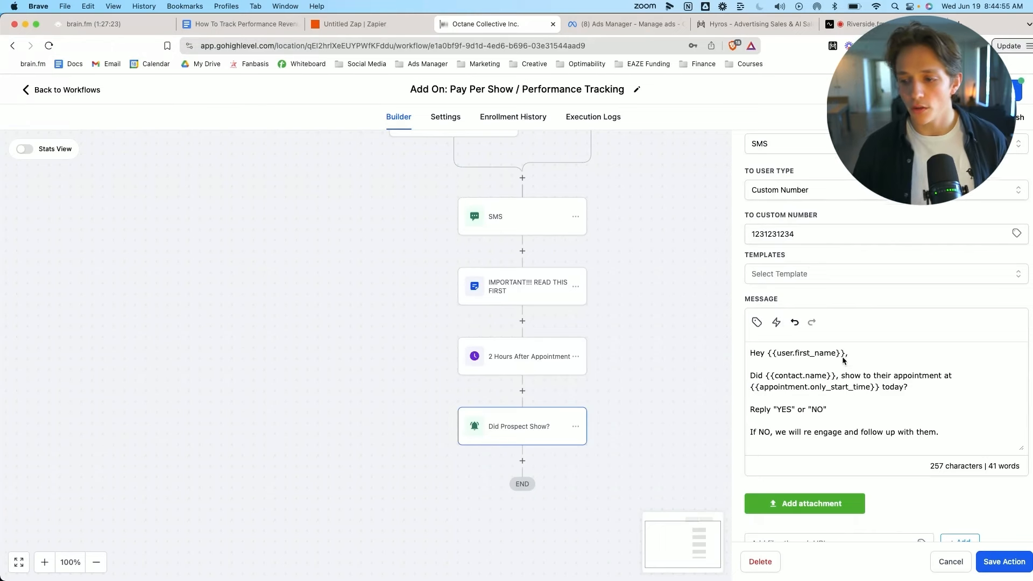
pyautogui.scroll(2, 808, 321)
pyautogui.click(779, 233)
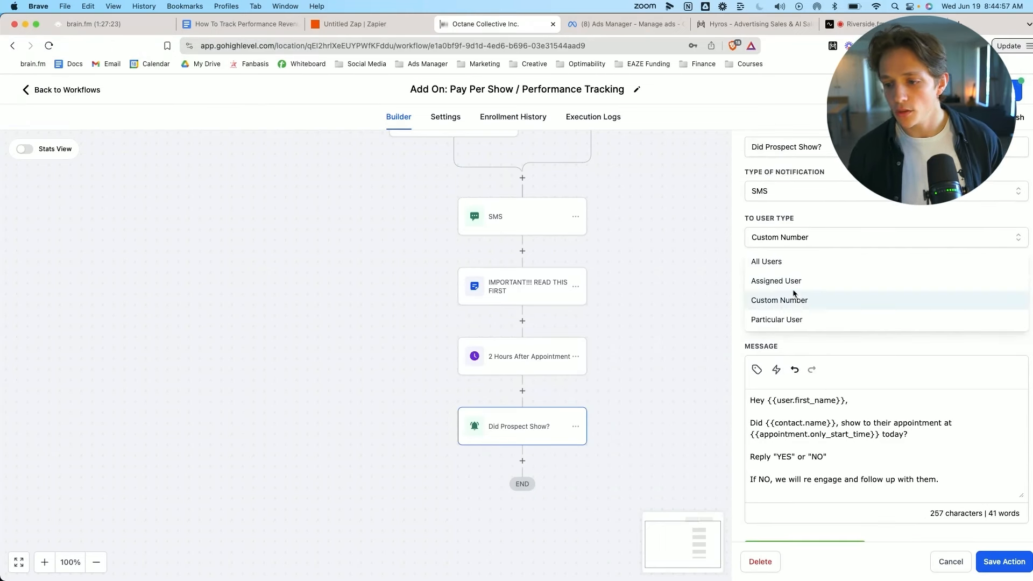
pyautogui.click(810, 337)
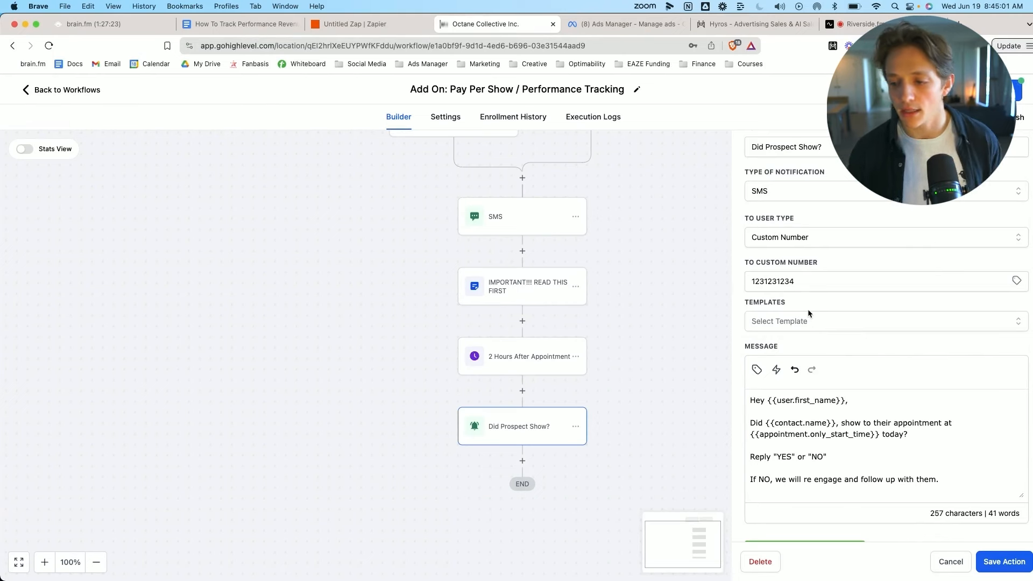
# - Read through the full Did Prospect Show? notification message, including the YES/NO reply instructions and the 24-hour rule
pyautogui.scroll(-3, 808, 316)
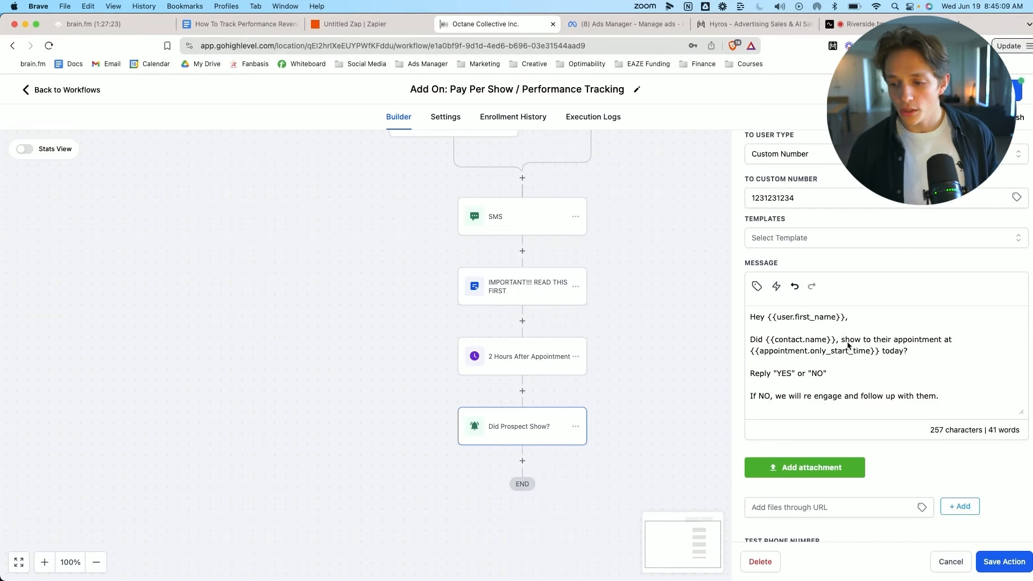
pyautogui.scroll(-1, 846, 354)
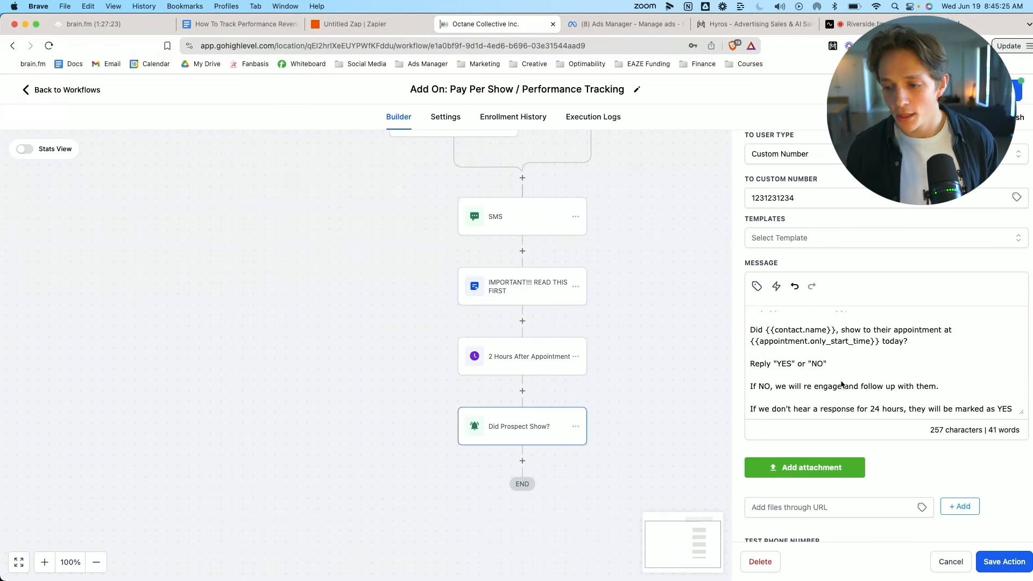
pyautogui.scroll(2, 841, 382)
pyautogui.scroll(-2, 839, 383)
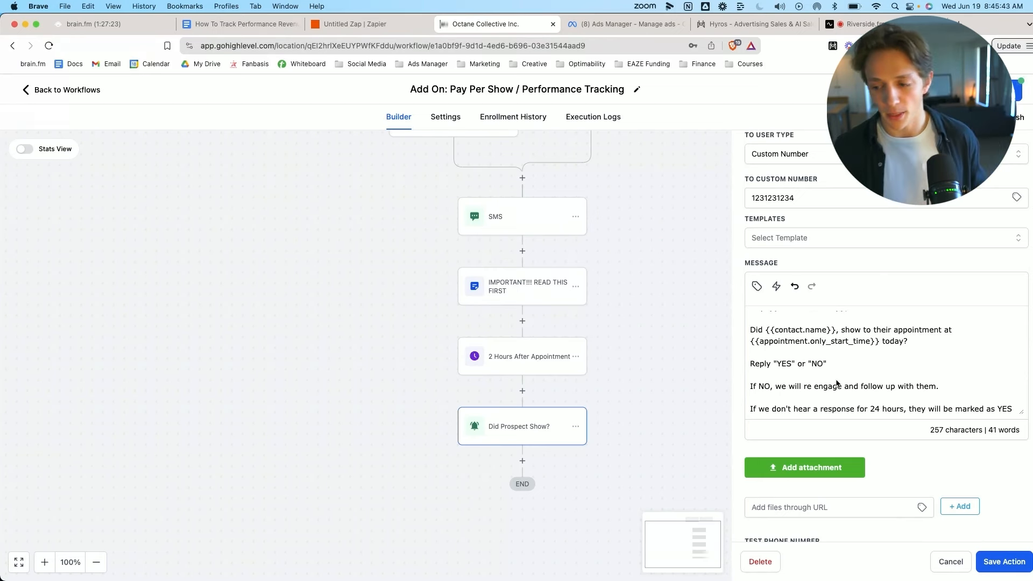
pyautogui.scroll(-2, 837, 383)
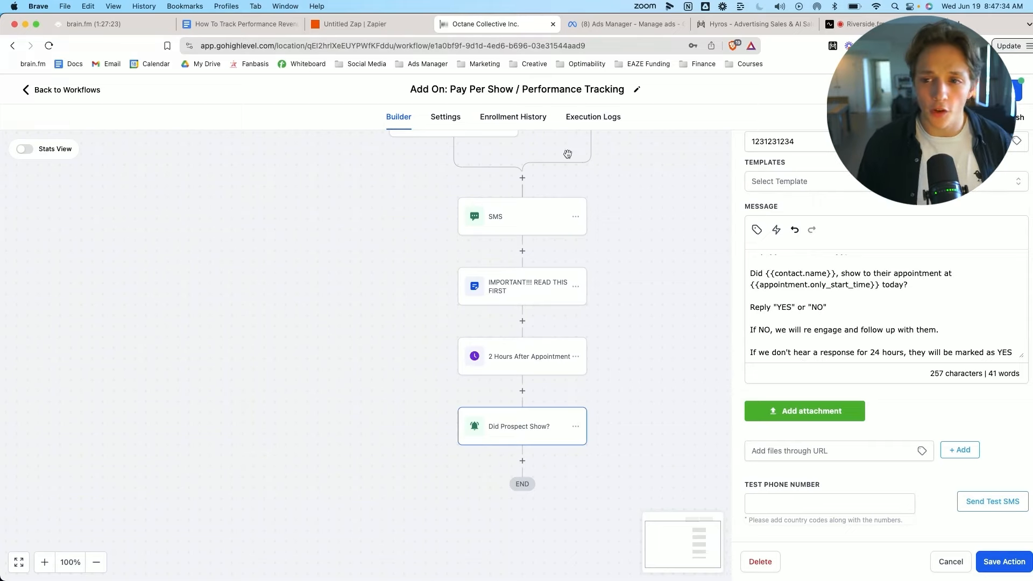
# - Switch to the How To Track Performance Revenue document and review section 2 on UTMs and Go High Level
pyautogui.click(240, 23)
pyautogui.scroll(-1, 446, 310)
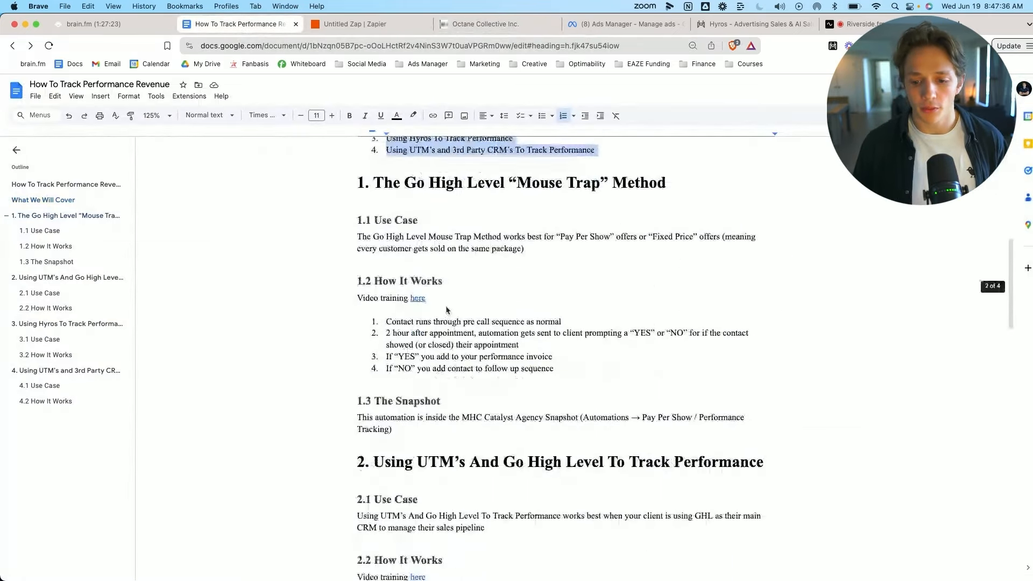
pyautogui.scroll(-6, 446, 310)
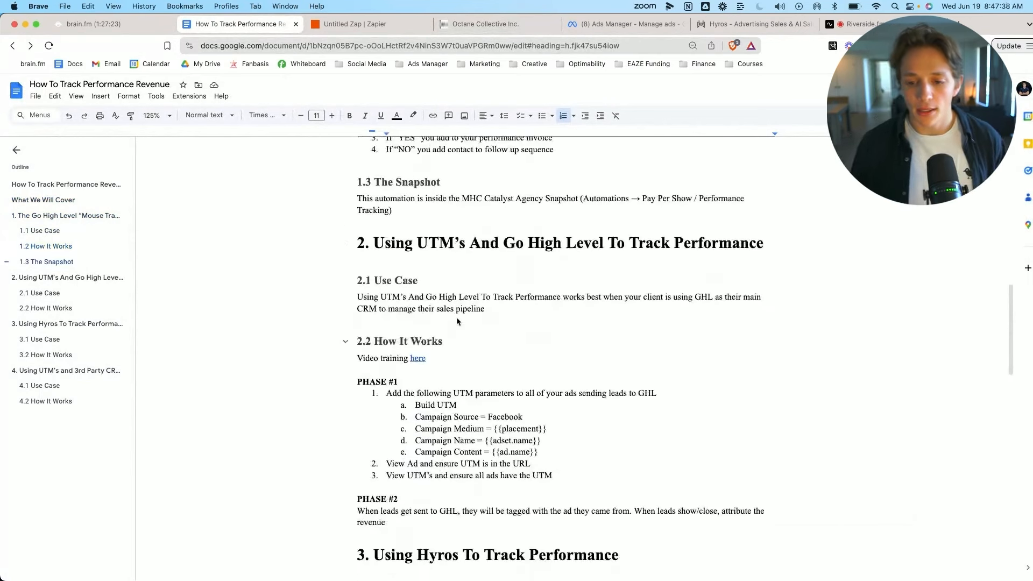
pyautogui.scroll(-1, 456, 309)
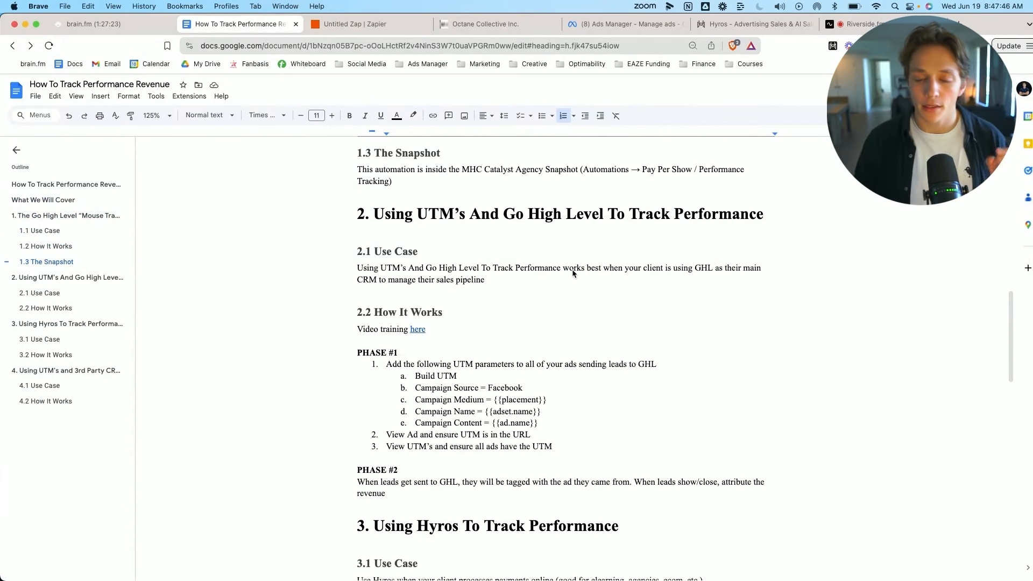
pyautogui.scroll(-3, 575, 273)
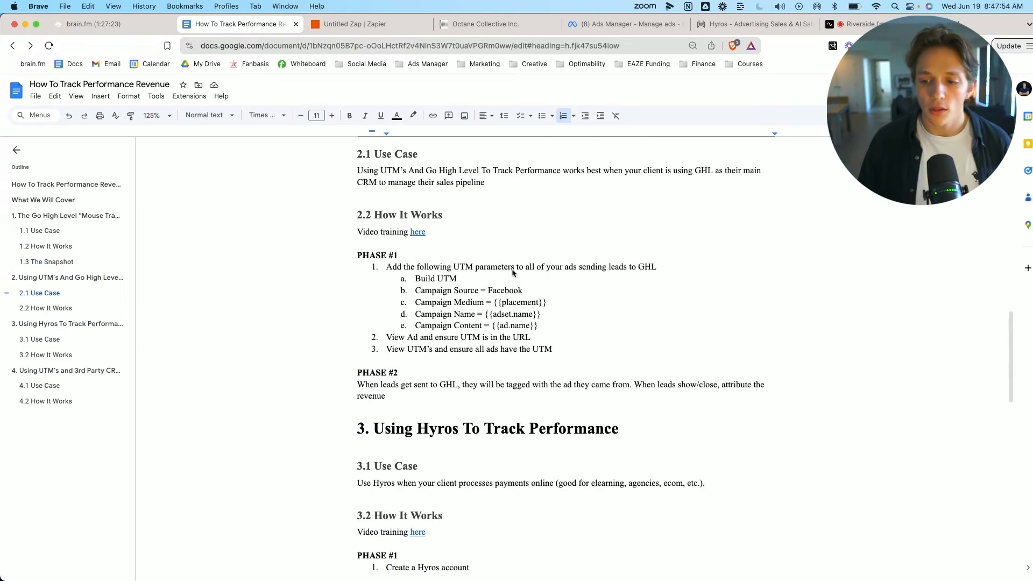
# - Switch to Meta Ads Manager and open the URL parameter builder for the Success interviews ad
pyautogui.click(622, 30)
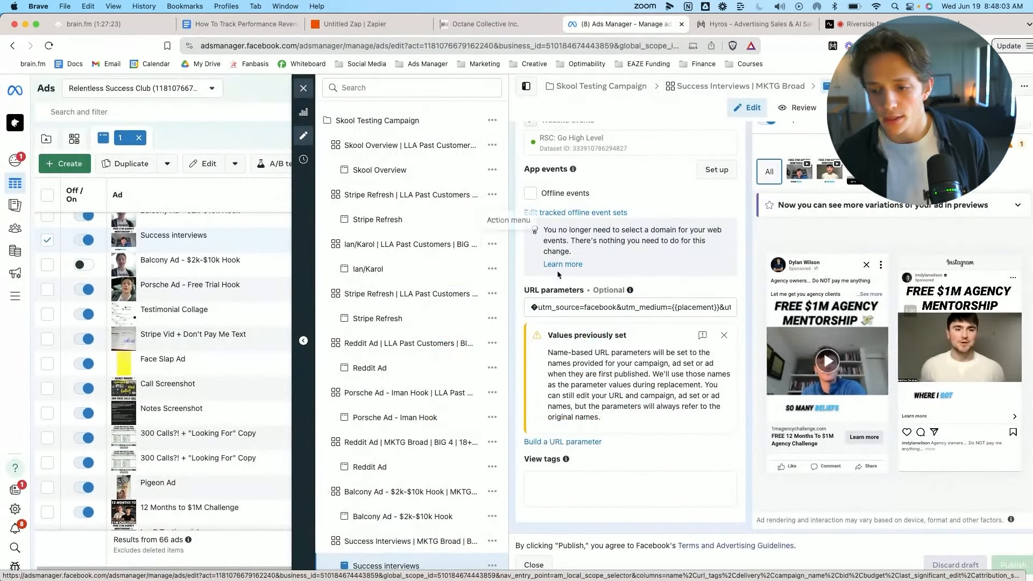
pyautogui.scroll(-1, 557, 270)
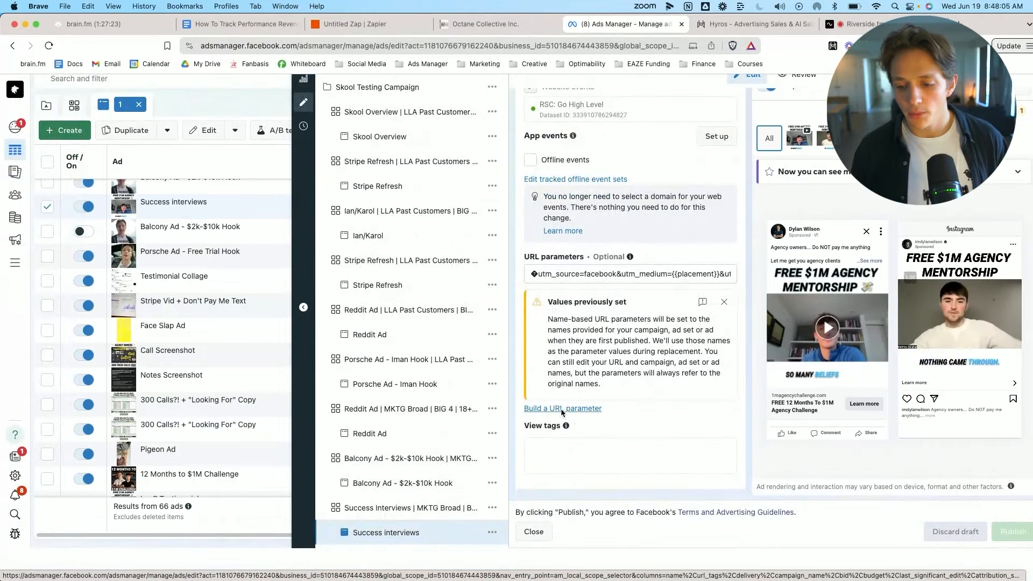
pyautogui.scroll(10, 611, 324)
pyautogui.scroll(6, 610, 324)
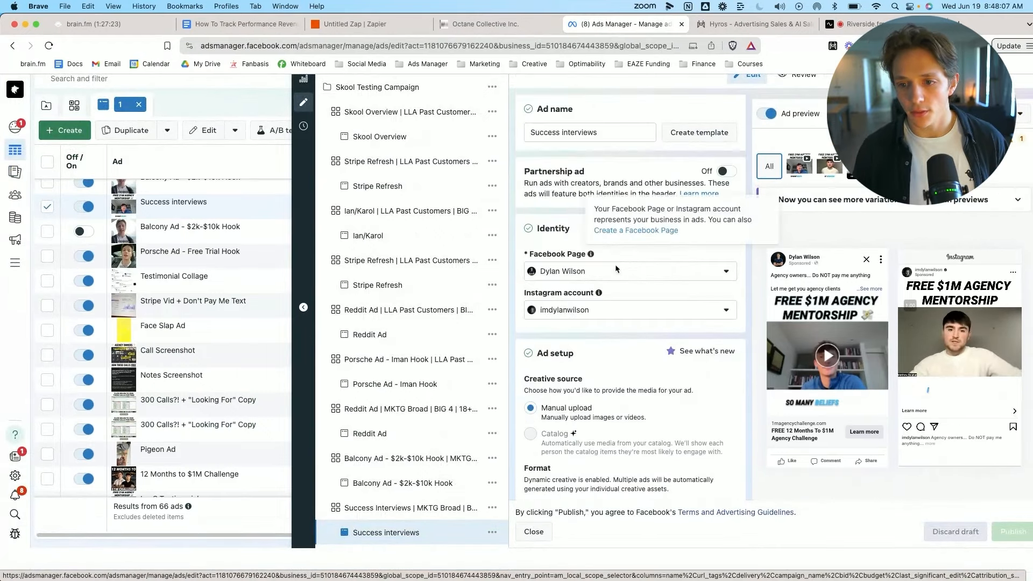
pyautogui.scroll(-15, 594, 365)
pyautogui.click(569, 406)
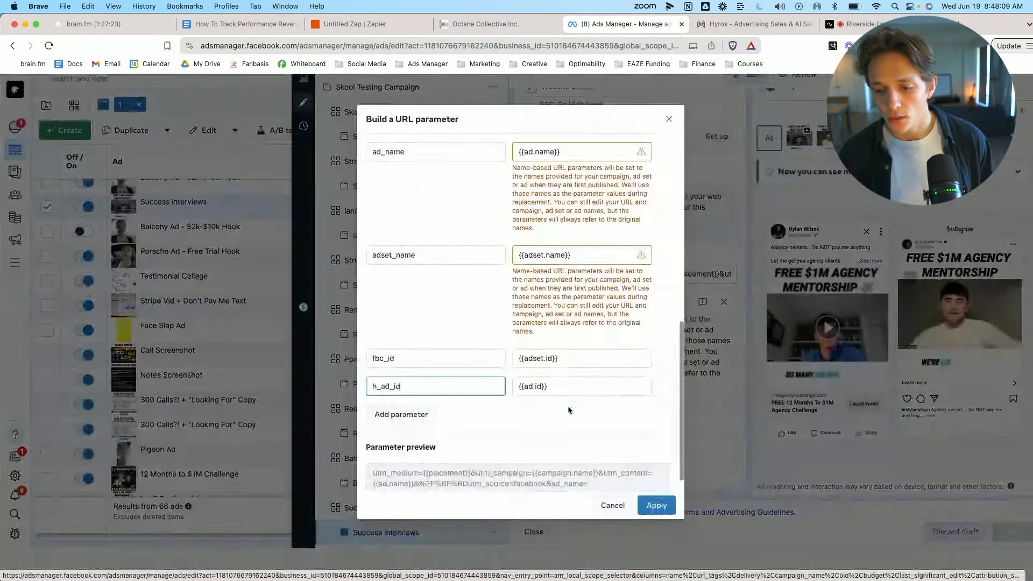
pyautogui.scroll(8, 452, 201)
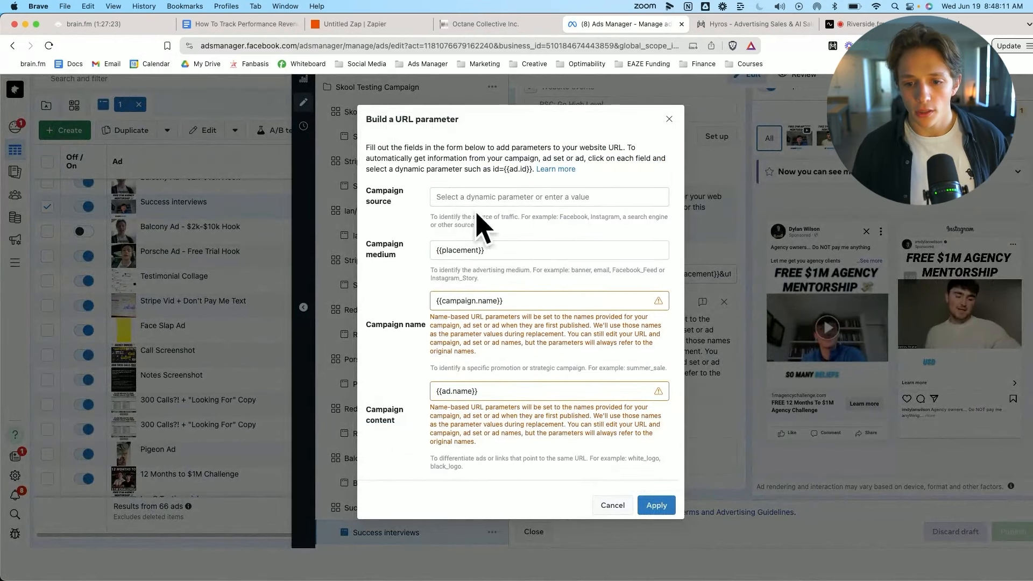
# - Try Facebook as the campaign source in the URL parameter builder, and cancel without applying it
pyautogui.click(460, 197)
pyautogui.write('Face')
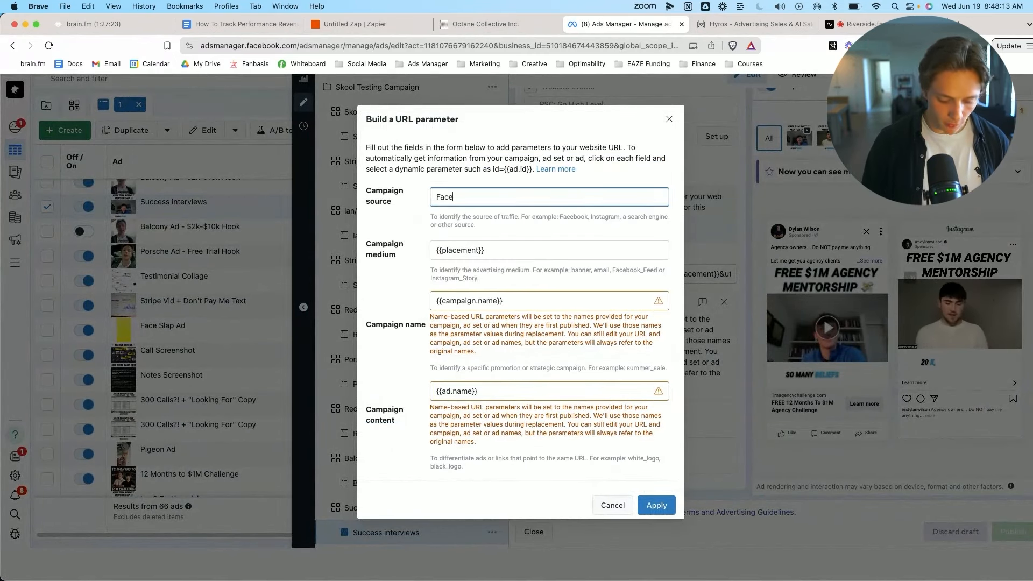
pyautogui.write('book')
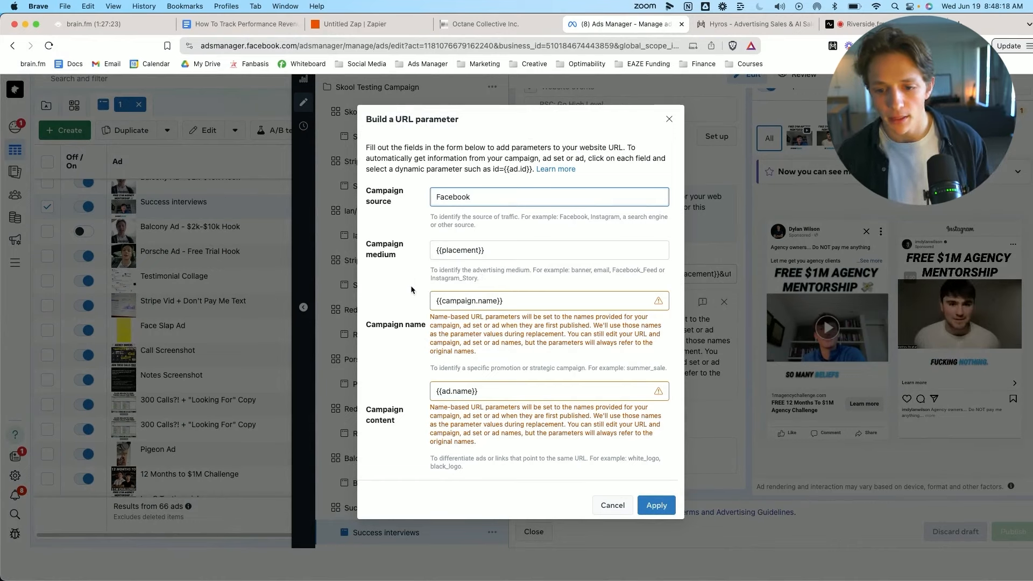
pyautogui.scroll(-3, 487, 322)
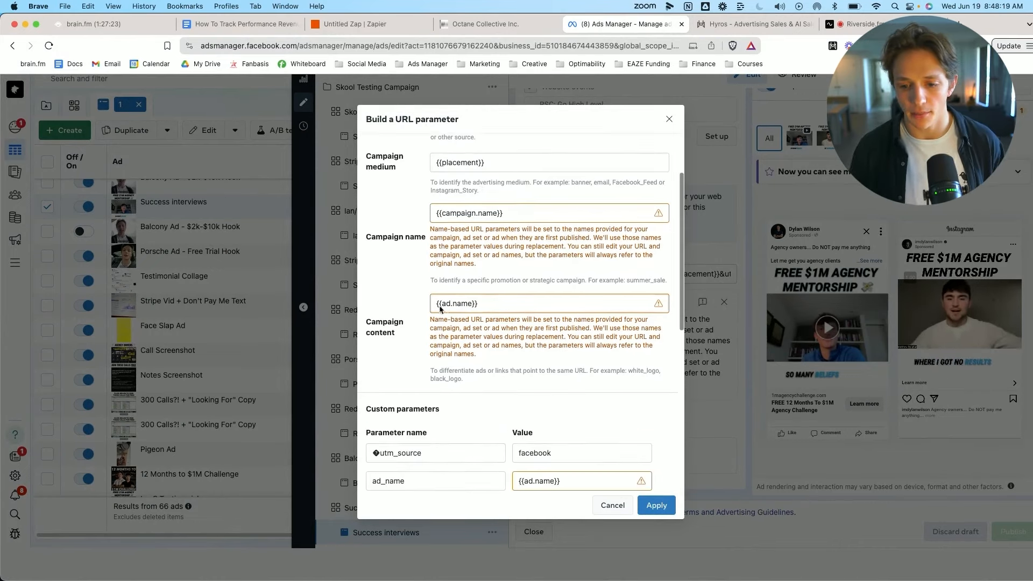
pyautogui.scroll(-3, 502, 314)
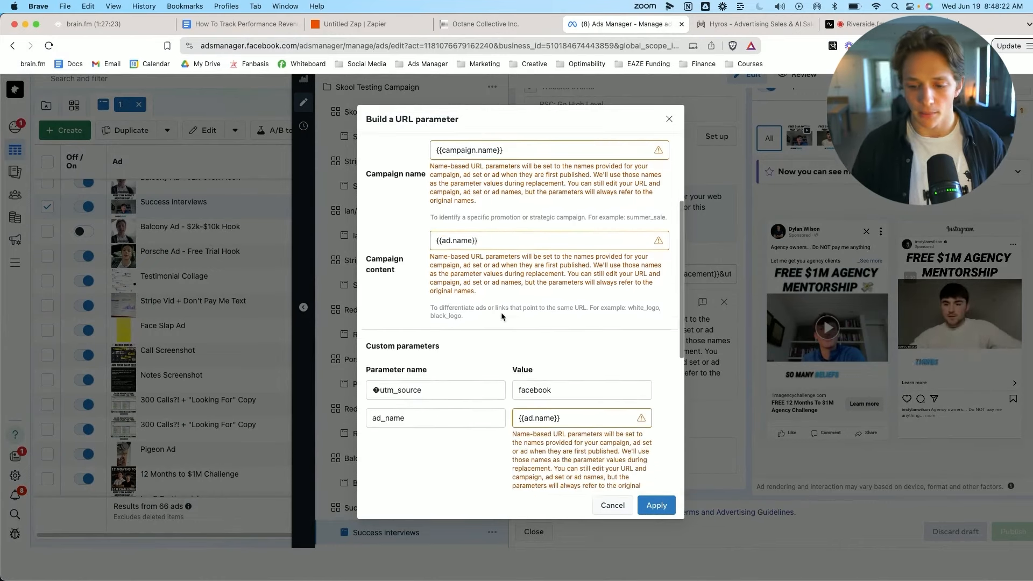
pyautogui.click(616, 506)
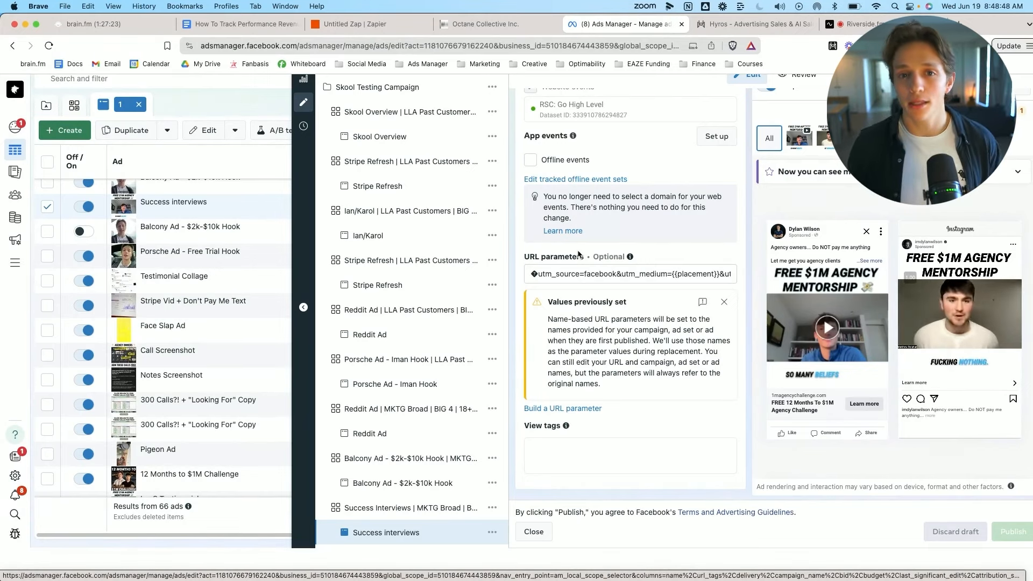
# - Switch to HighLevel and leave the Pay Per Show / Performance Tracking workflow for the workflow list
pyautogui.click(488, 28)
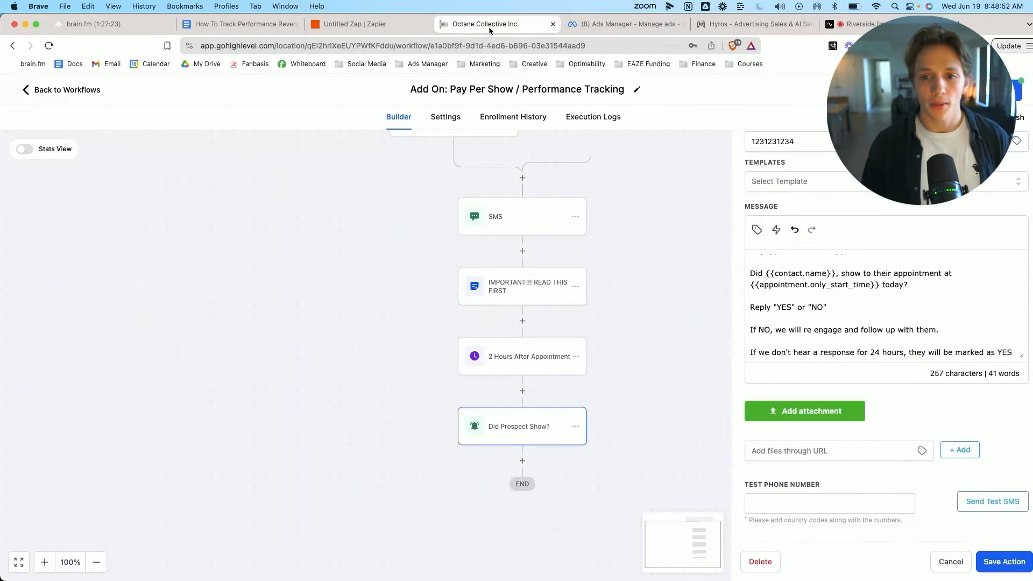
pyautogui.click(51, 91)
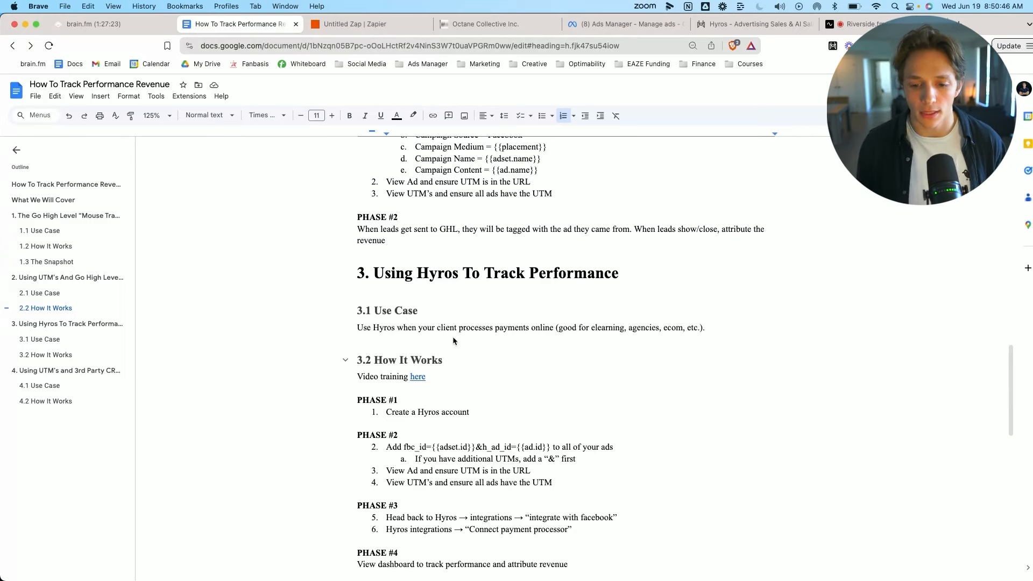
# - Review the document's Hyros section alongside the Hyros dashboard, and highlight the fbc_id={{adset.id}}&h_ad_id={{ad.id}} parameters
pyautogui.scroll(-4, 453, 337)
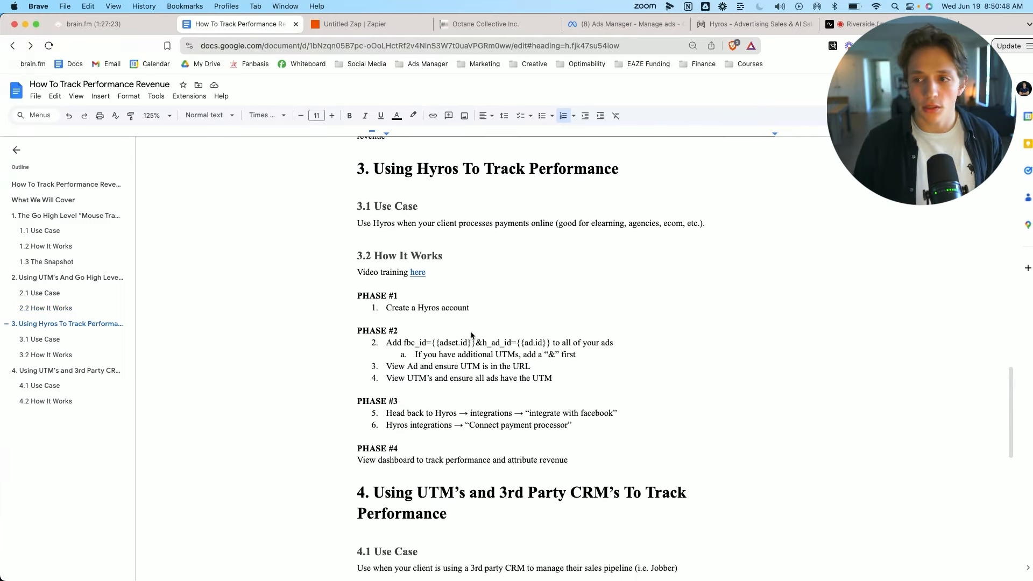
pyautogui.click(739, 26)
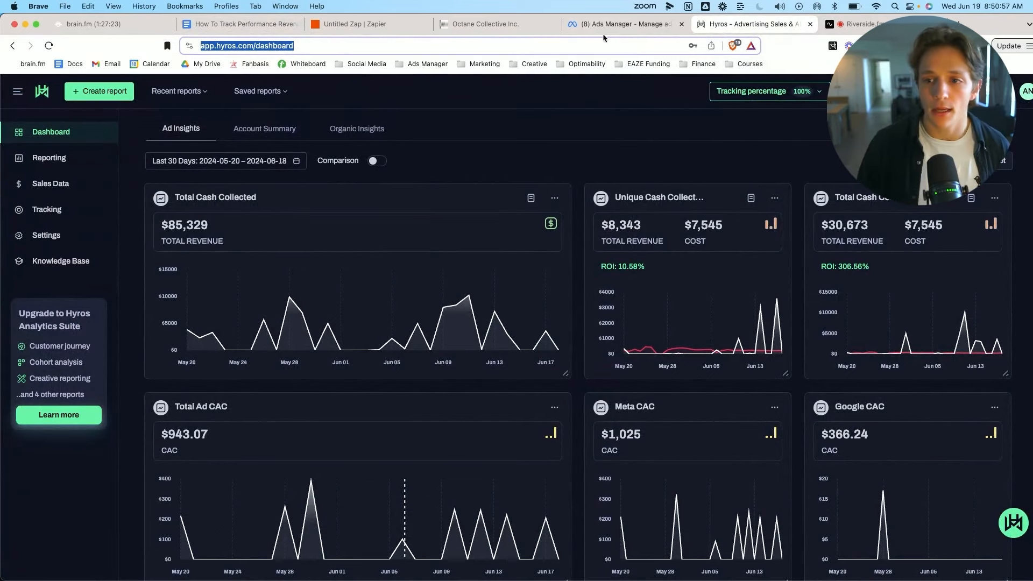
pyautogui.click(487, 27)
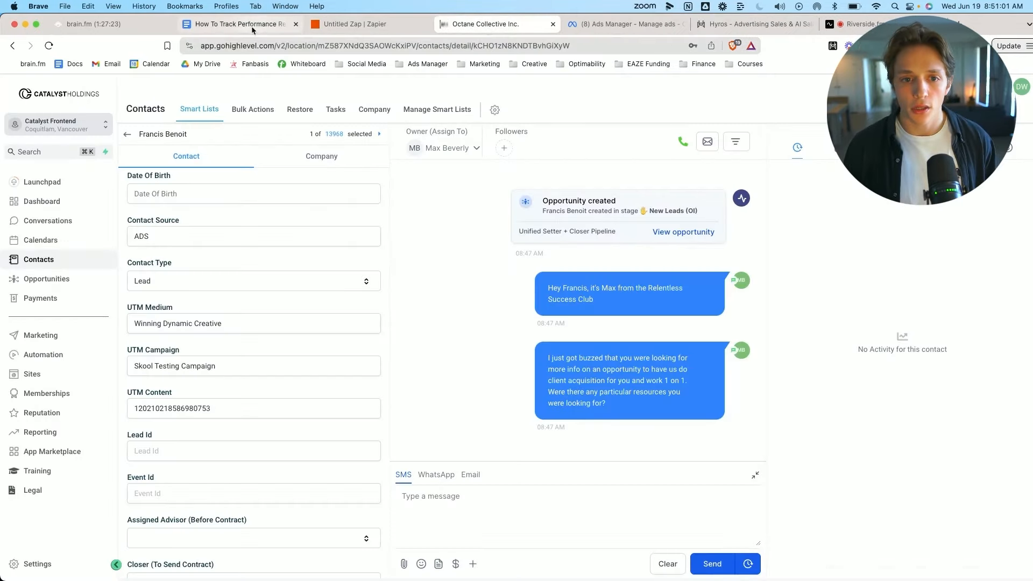
pyautogui.click(271, 25)
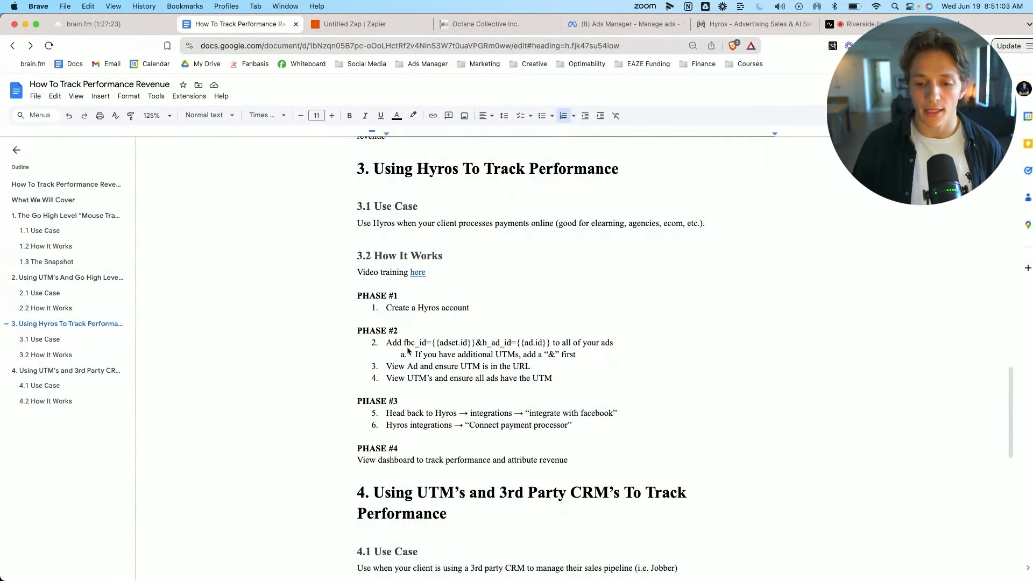
pyautogui.moveTo(405, 345); pyautogui.dragTo(552, 350)
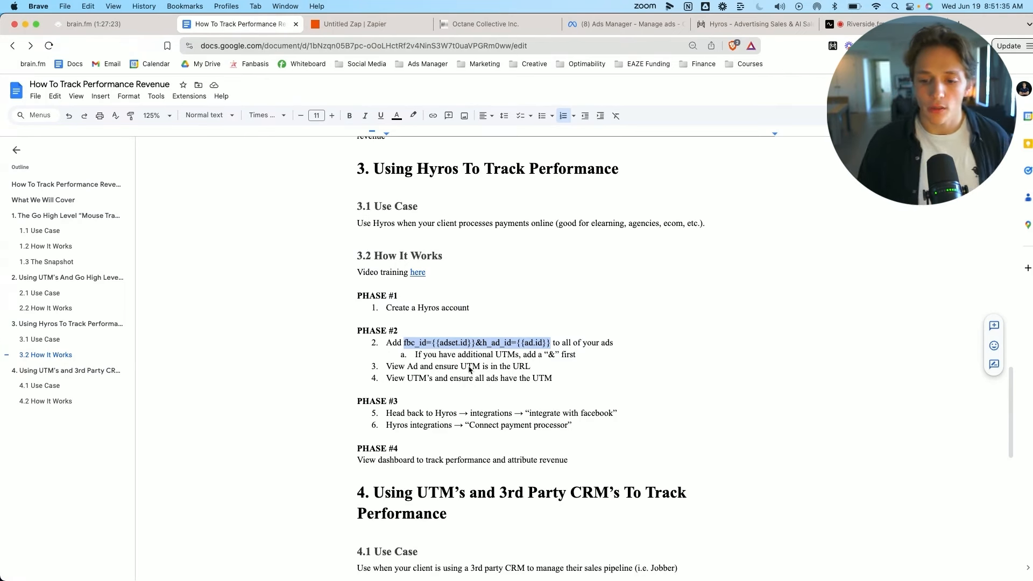
# - Switch to Meta Ads Manager and copy the share preview link of the Success interviews ad
pyautogui.click(607, 30)
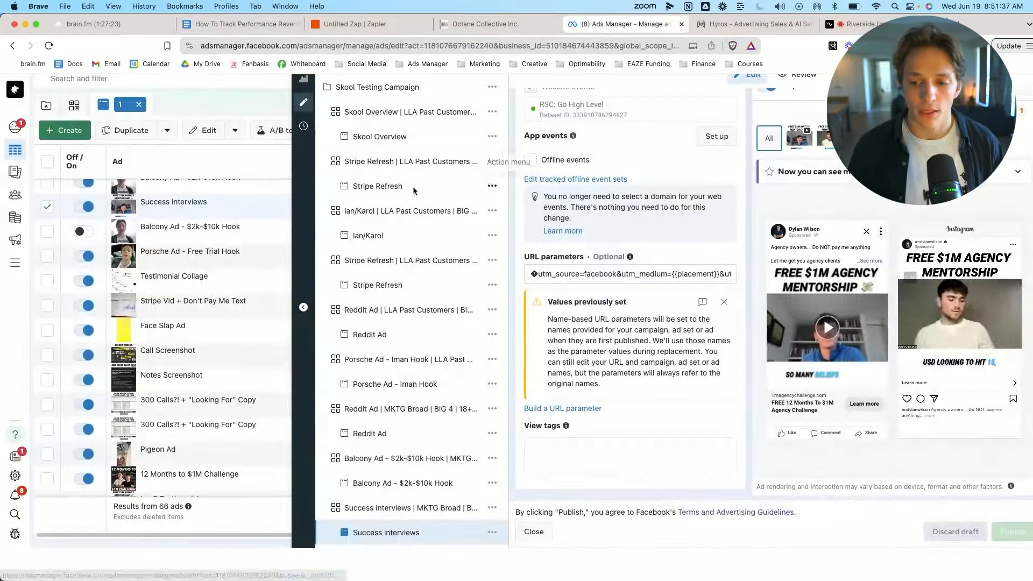
pyautogui.scroll(15, 630, 301)
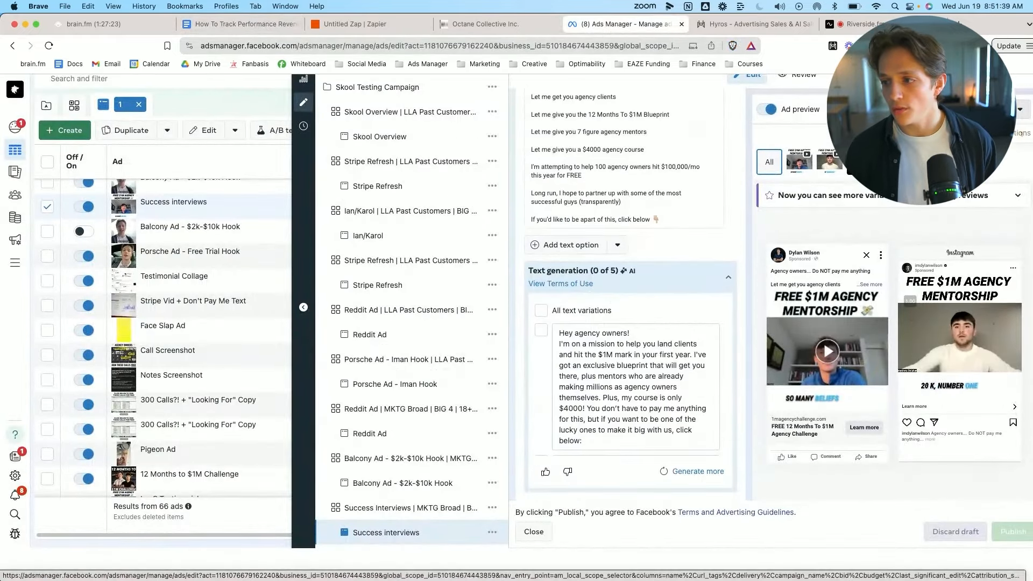
pyautogui.click(1007, 109)
pyautogui.click(911, 194)
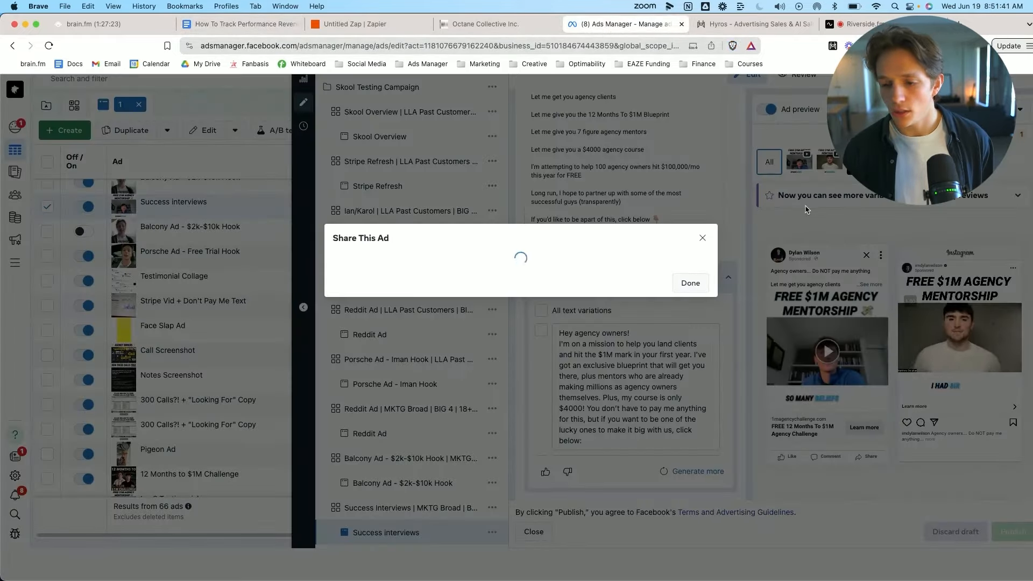
pyautogui.click(471, 324)
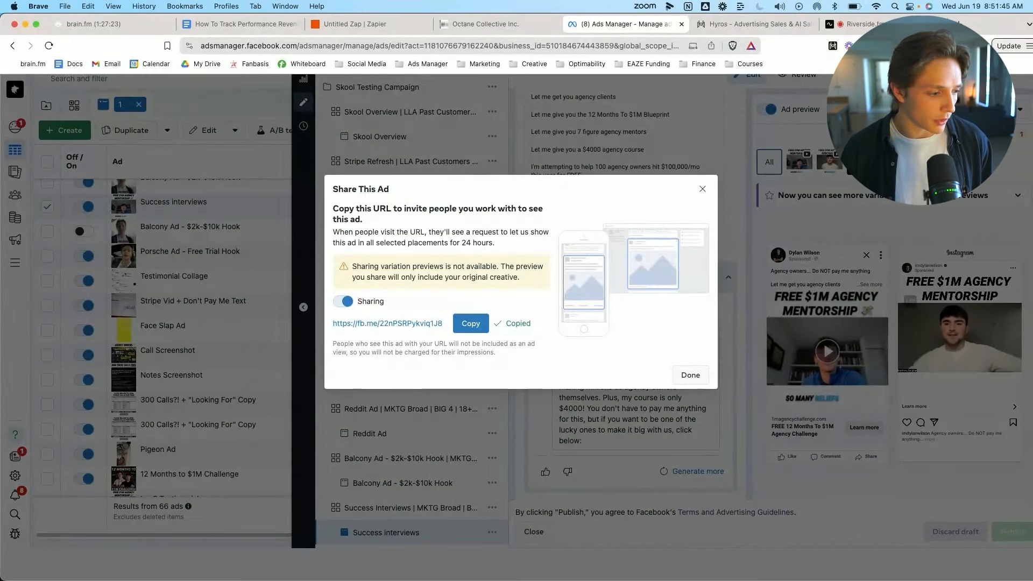
# - Switch to Chrome and open the copied ad preview link in the Facebook tab
pyautogui.press('super+Tab')
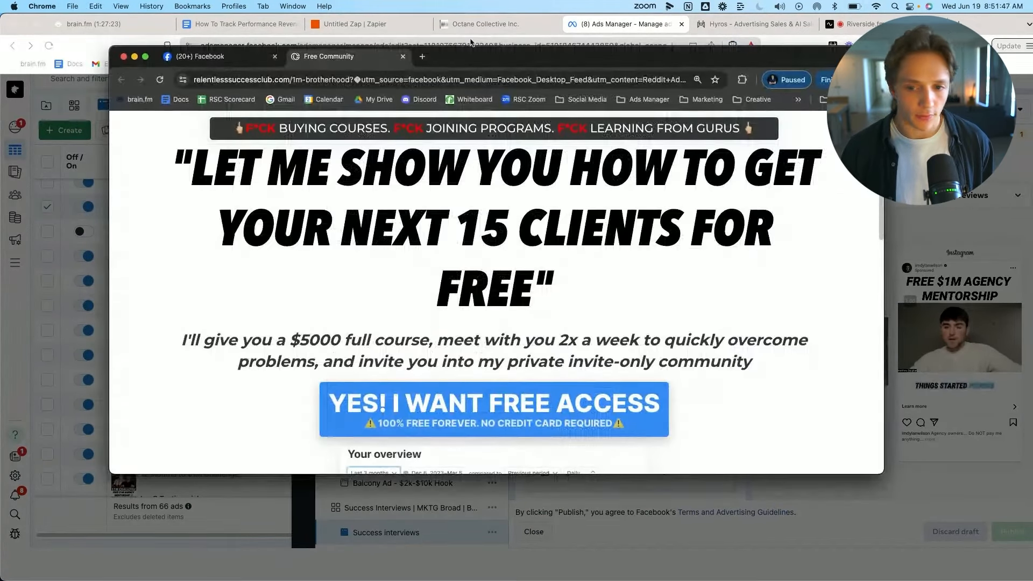
pyautogui.click(237, 58)
pyautogui.click(315, 80)
pyautogui.press('super+v')
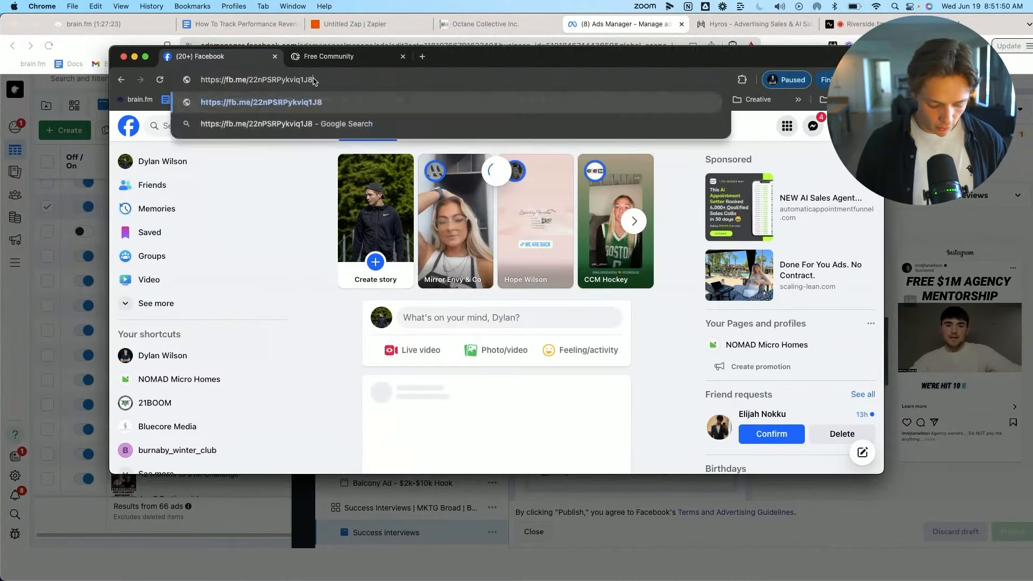
pyautogui.press('Return')
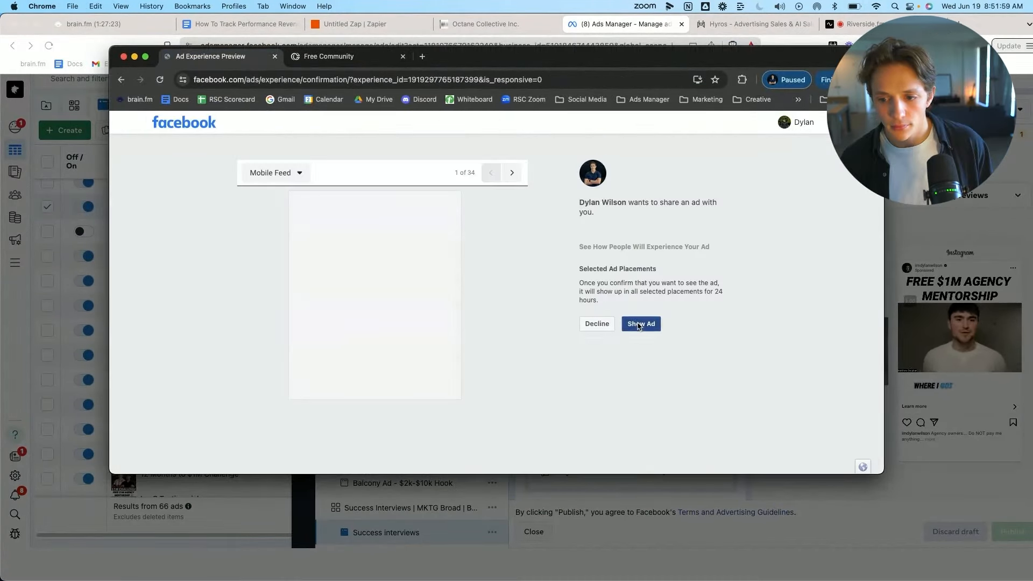
# - Approve showing the shared ad on Facebook and locate it in the news feed
pyautogui.click(646, 323)
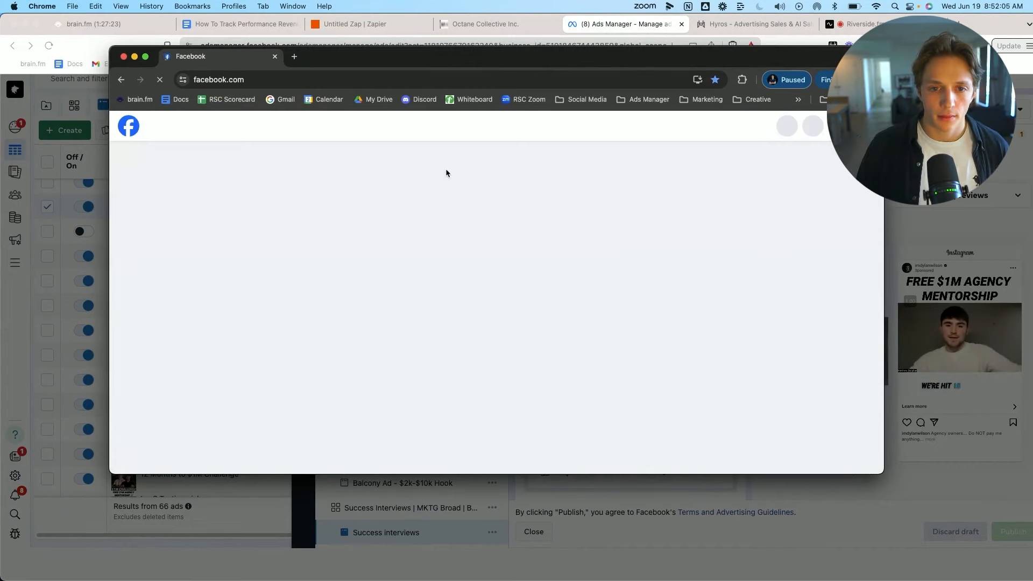
pyautogui.scroll(-6, 459, 231)
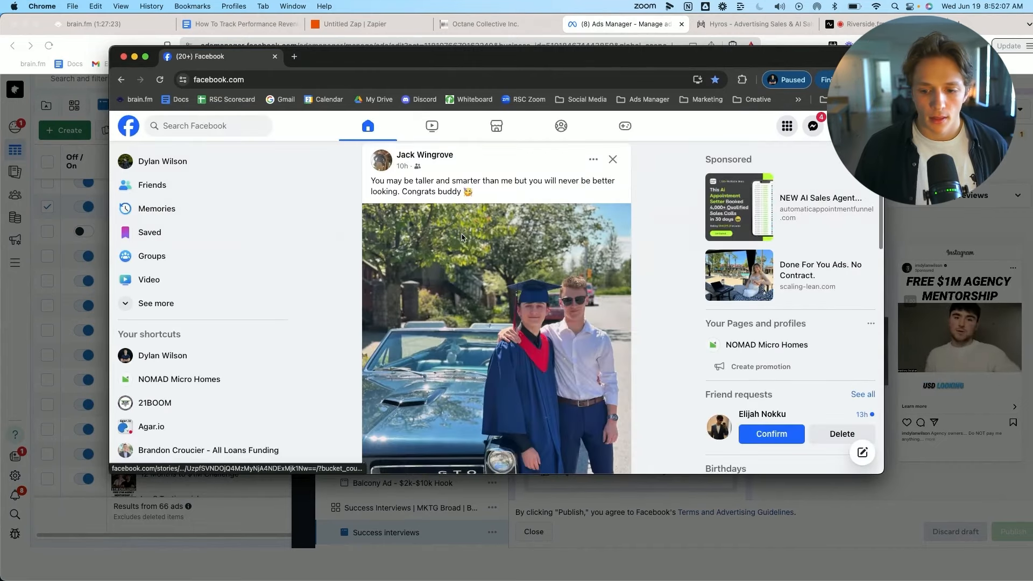
pyautogui.scroll(-10, 460, 243)
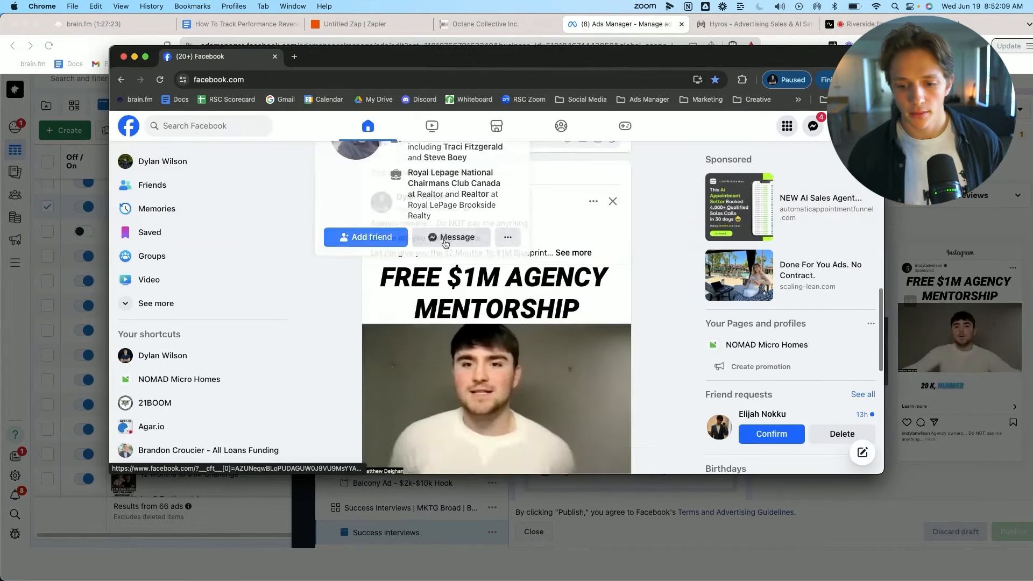
# - Open the landing page linked from the ad's Learn more call to action to check its URL for UTM parameters
pyautogui.scroll(-5, 565, 318)
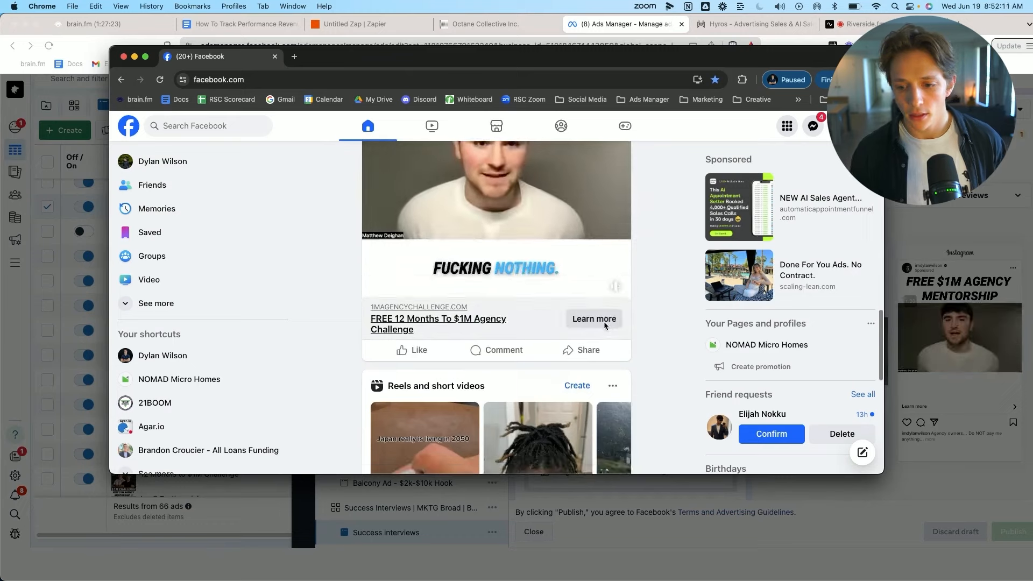
pyautogui.click(596, 324)
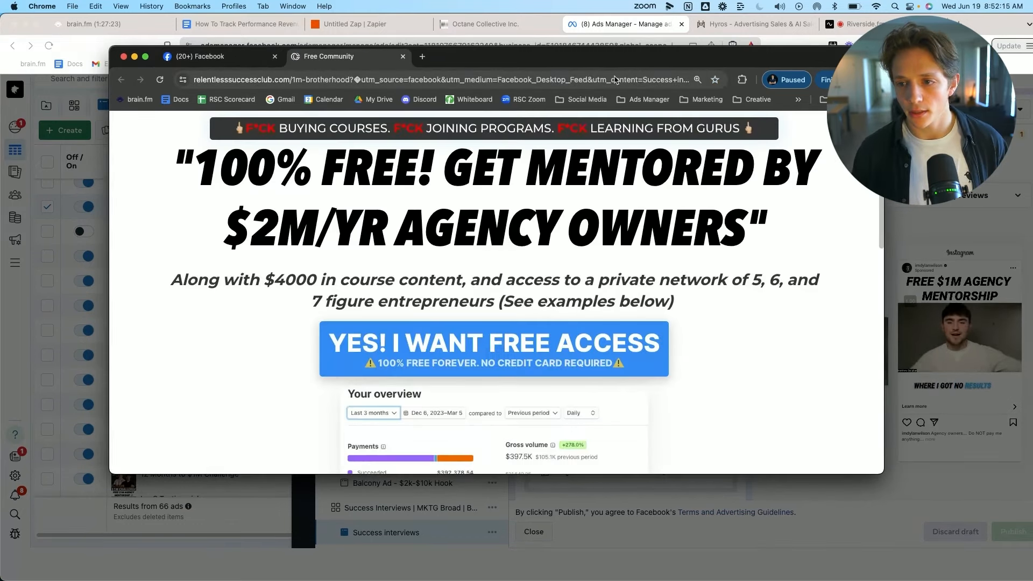
# - Switch back to Meta Ads Manager, dismiss the Share This Ad dialog, and close the Success interviews ad editor
pyautogui.click(41, 221)
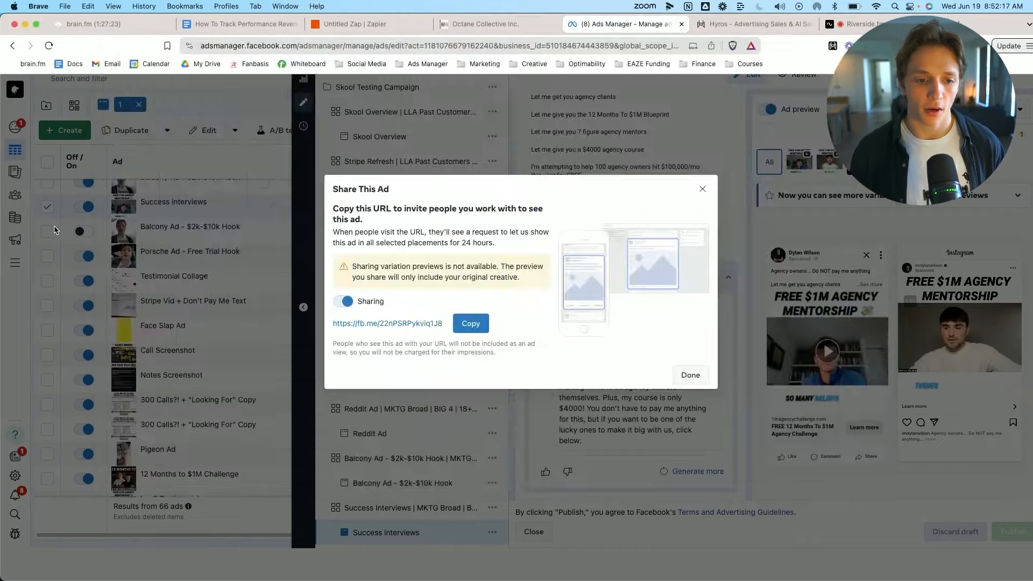
pyautogui.click(703, 189)
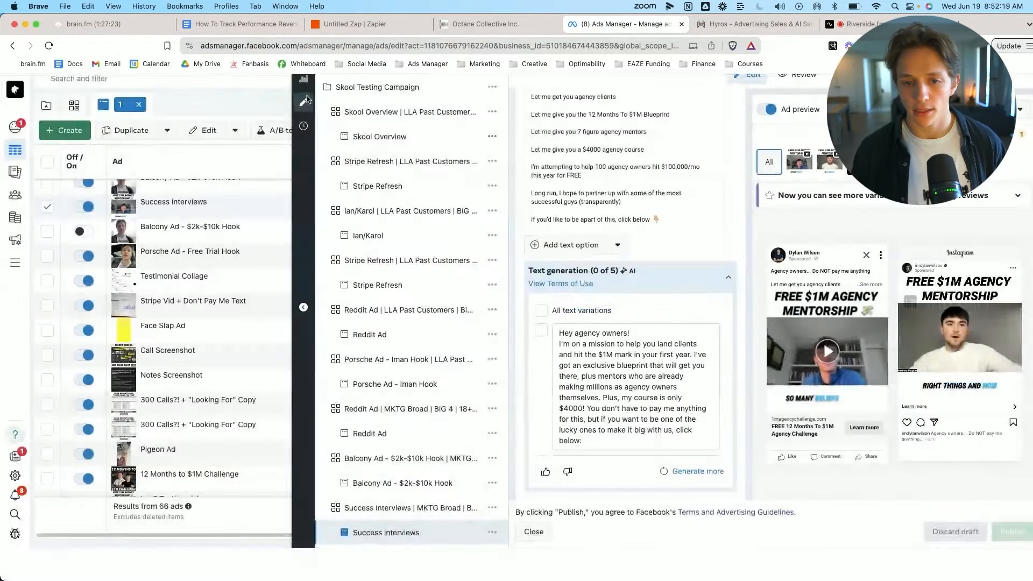
pyautogui.scroll(2, 300, 113)
pyautogui.click(300, 112)
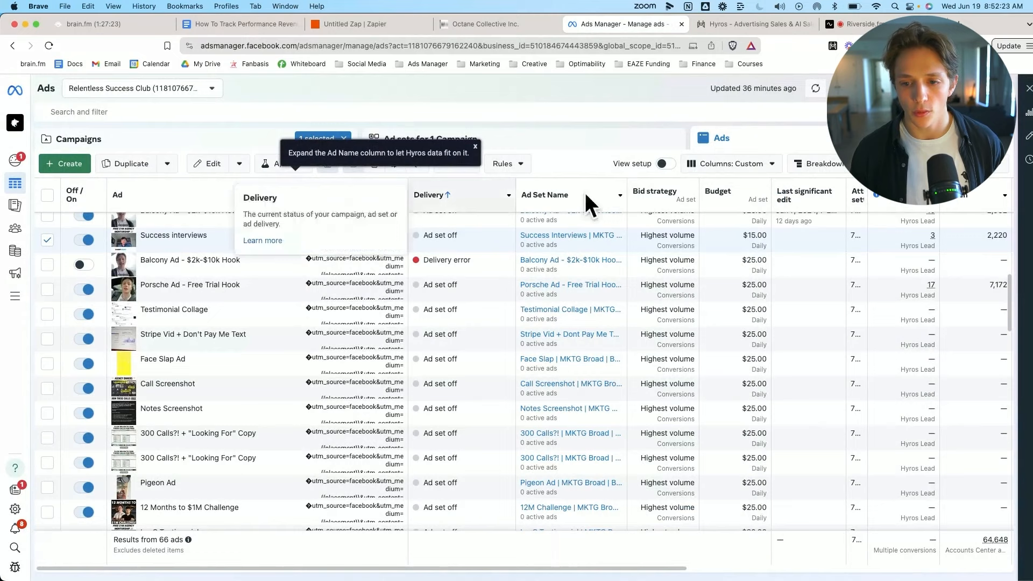
# - Show the column presets and examine the URL parameters column down the whole ads list for UTM coverage
pyautogui.click(772, 165)
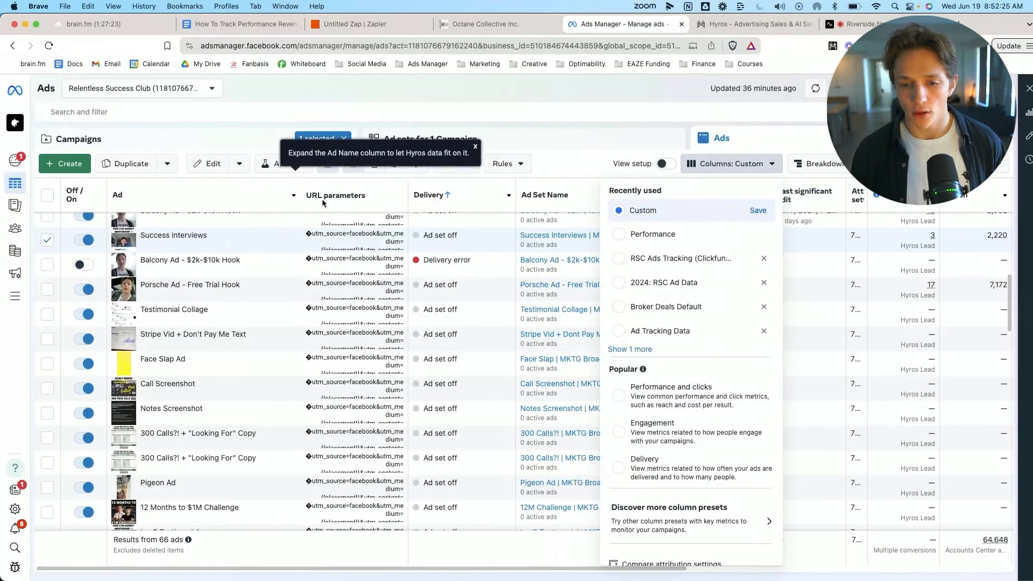
pyautogui.scroll(-15, 361, 323)
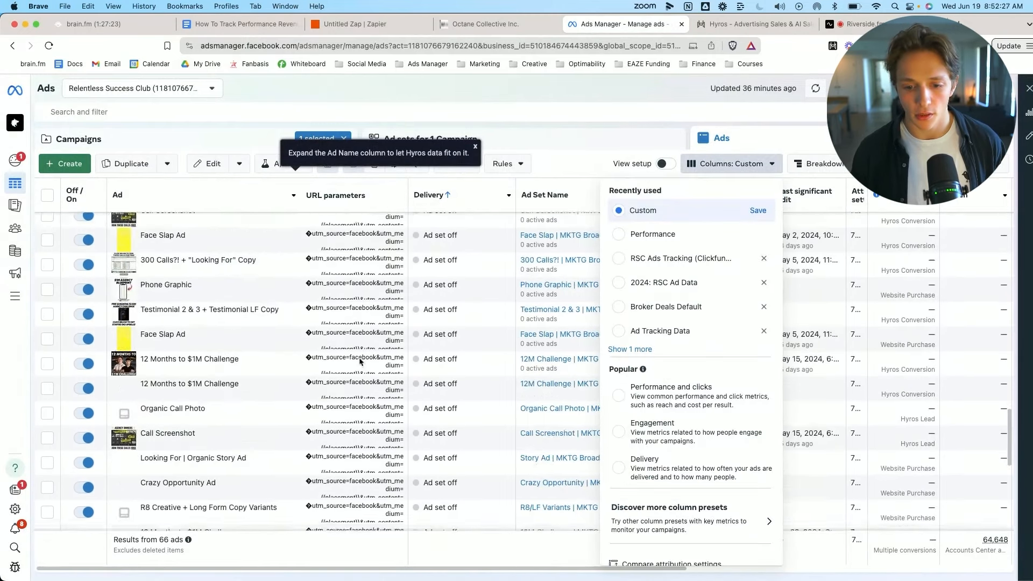
pyautogui.scroll(20, 359, 375)
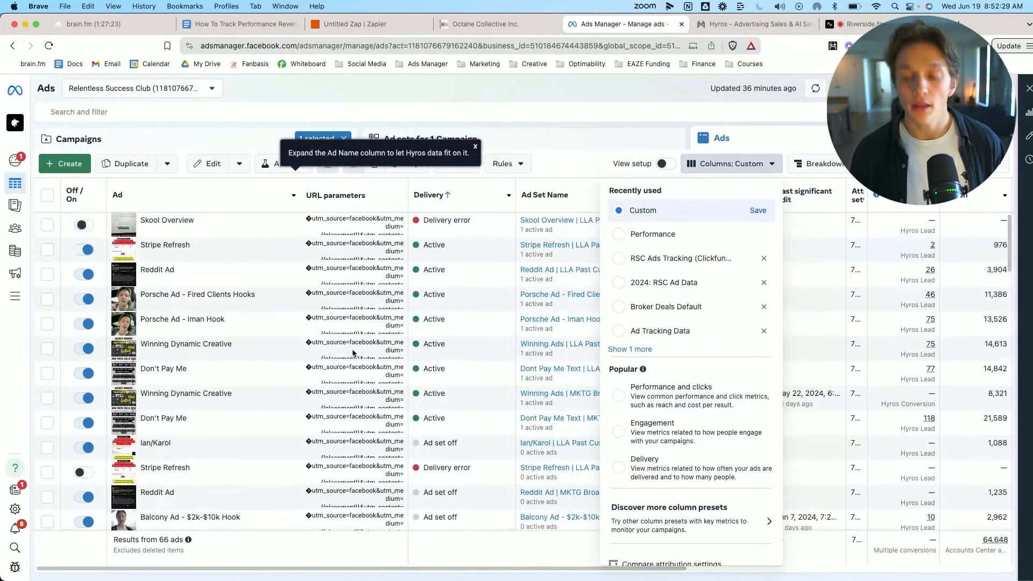
# - Check the Phase #3 instructions in the document and open the Integrations settings in Hyros
pyautogui.click(242, 25)
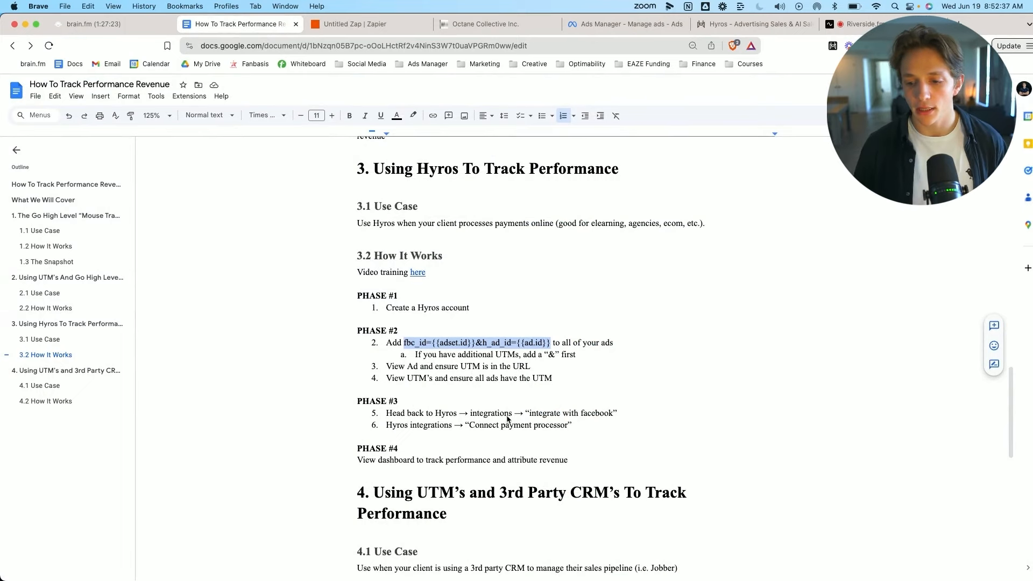
pyautogui.click(742, 25)
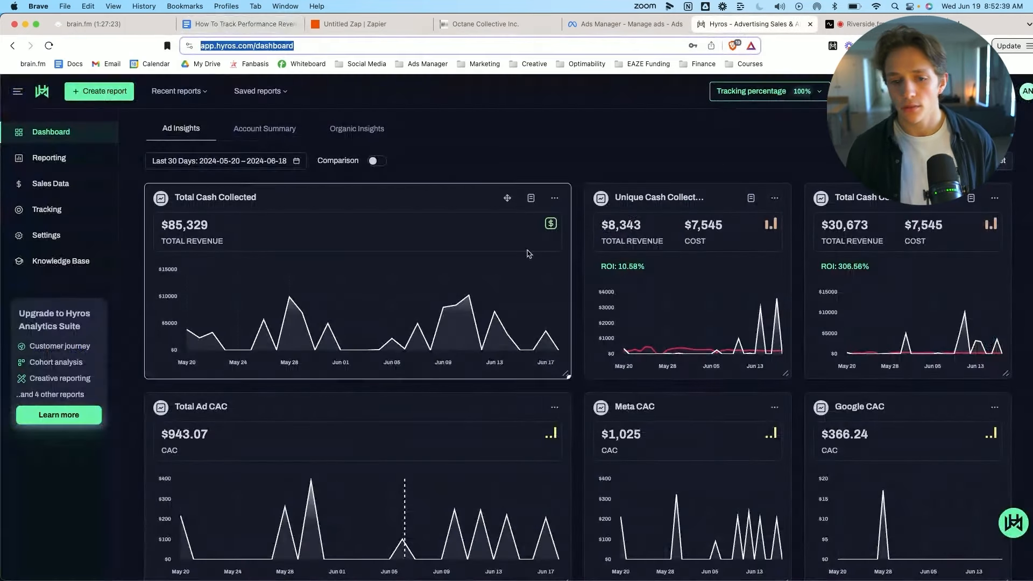
pyautogui.click(1026, 91)
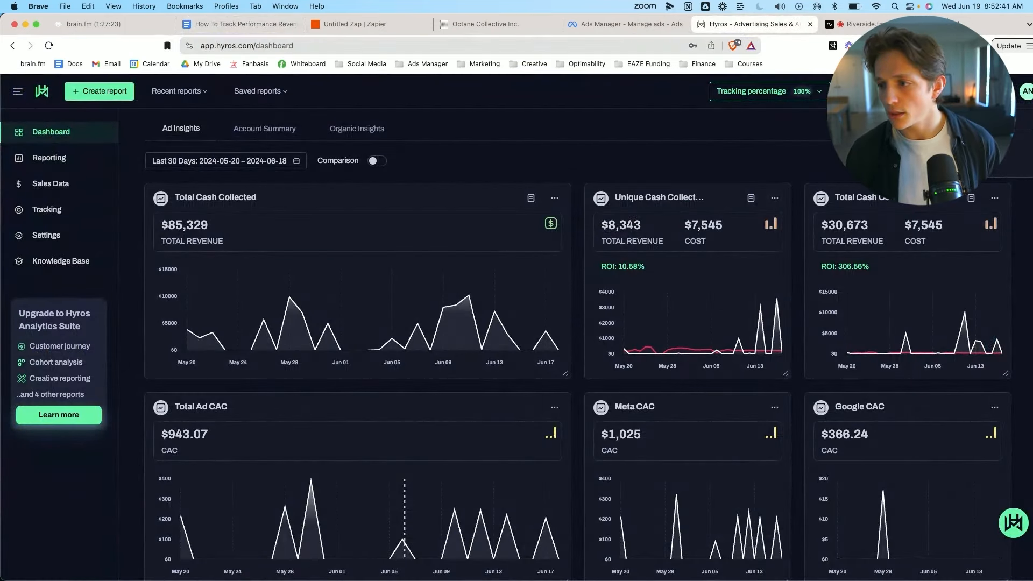
pyautogui.click(989, 142)
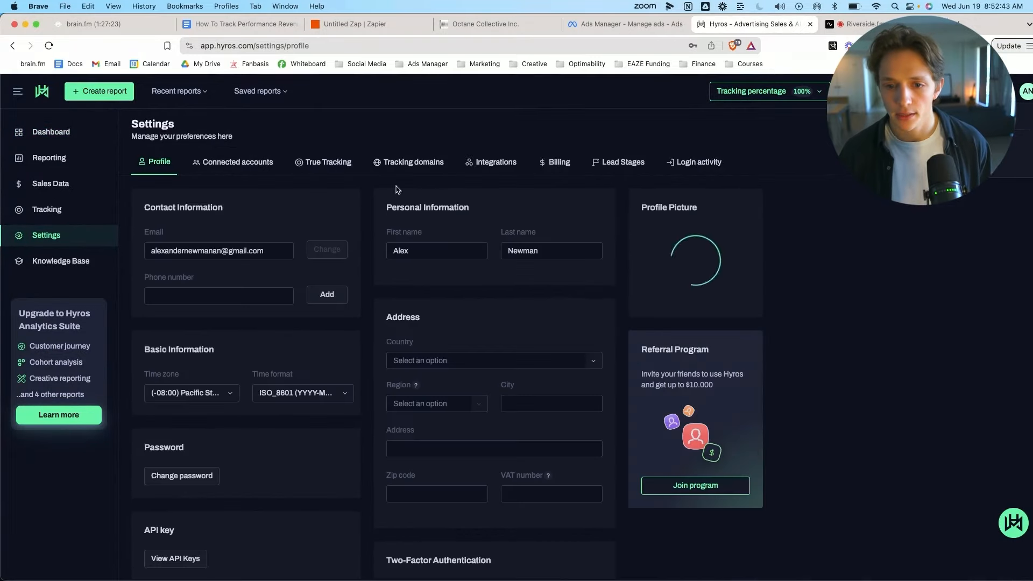
pyautogui.click(495, 162)
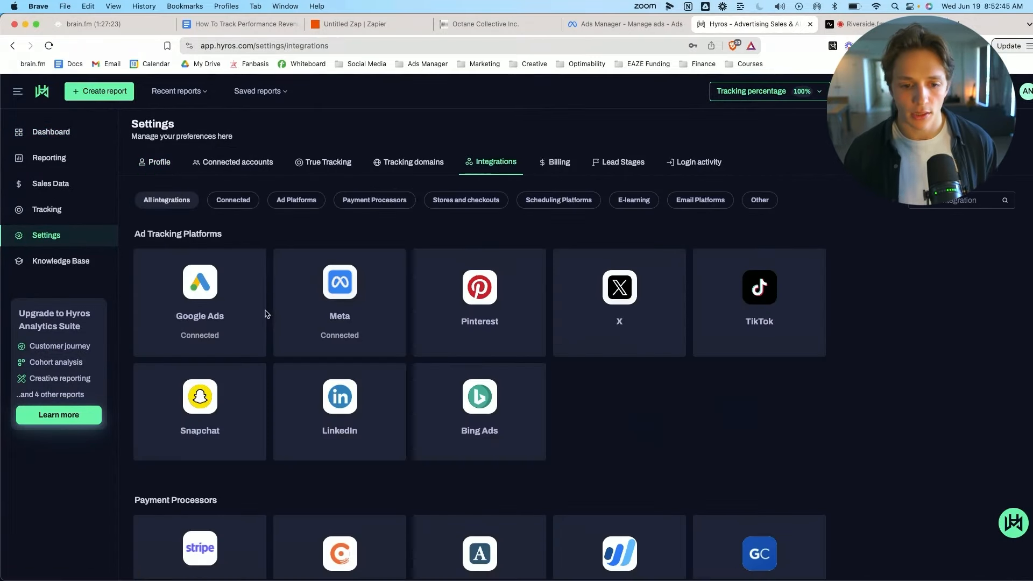
# - Examine the Meta integration among the ad tracking platforms and the available payment processors, including Stripe
pyautogui.moveTo(191, 306)
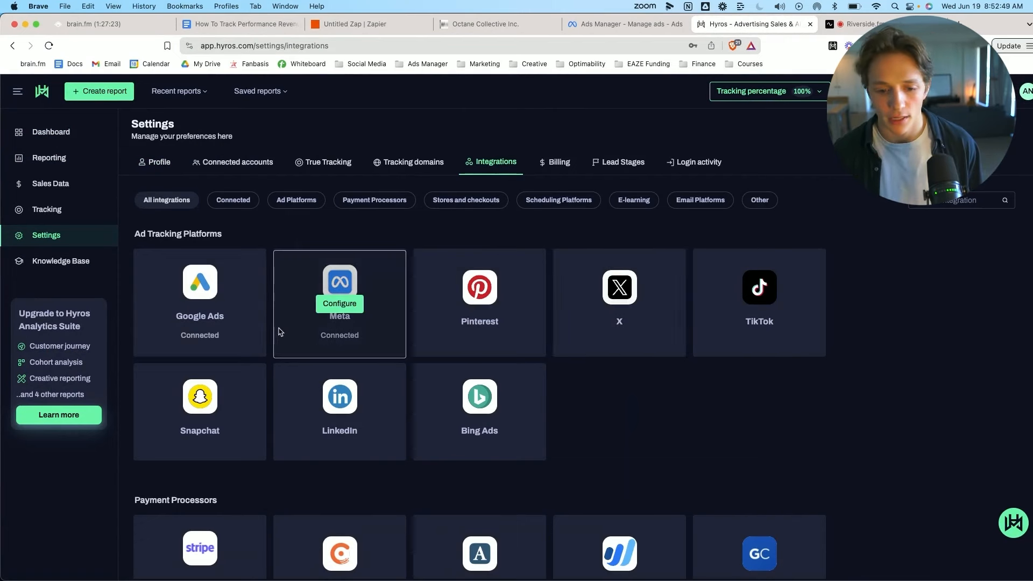
pyautogui.scroll(-3, 392, 331)
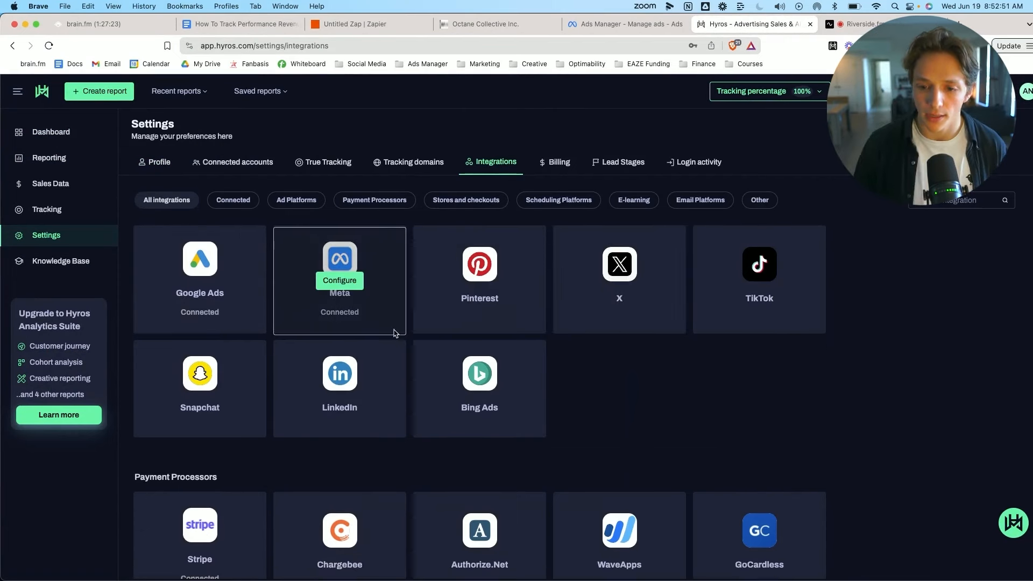
pyautogui.scroll(-5, 382, 331)
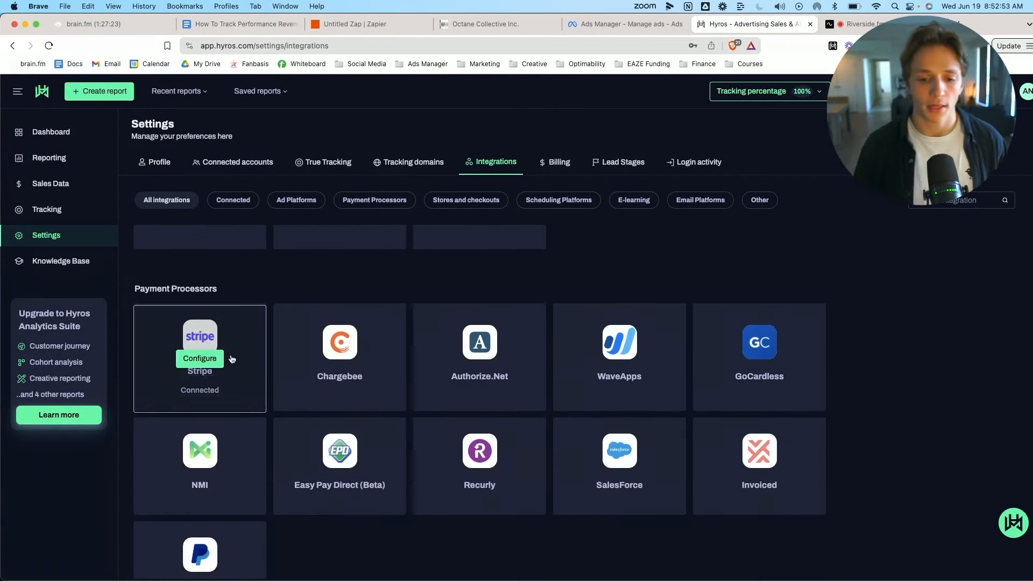
pyautogui.scroll(-2, 205, 345)
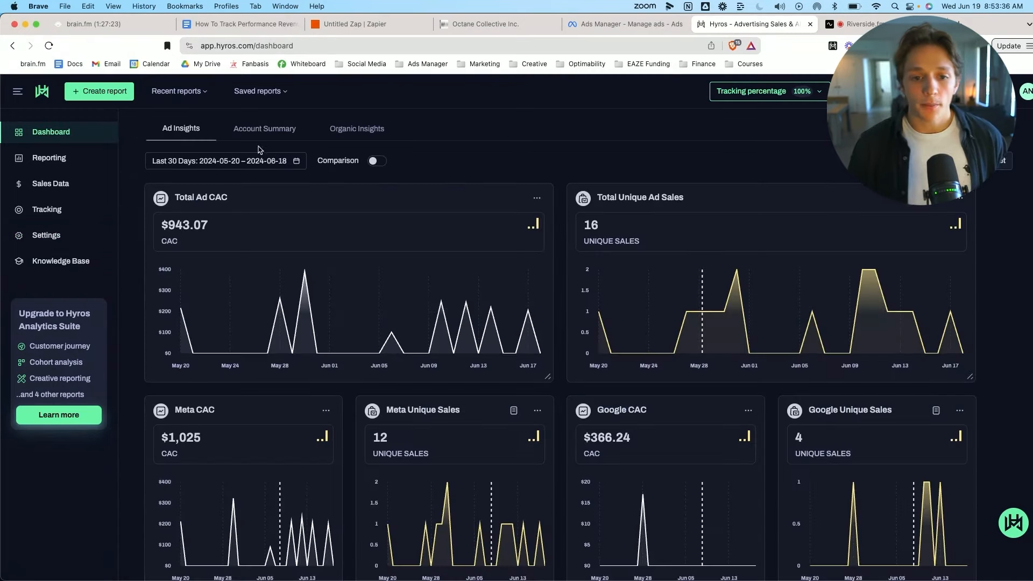
# - View the dashboard's Account Summary and review the cash collected, calls, MER, unique sales and leads reports
pyautogui.click(267, 129)
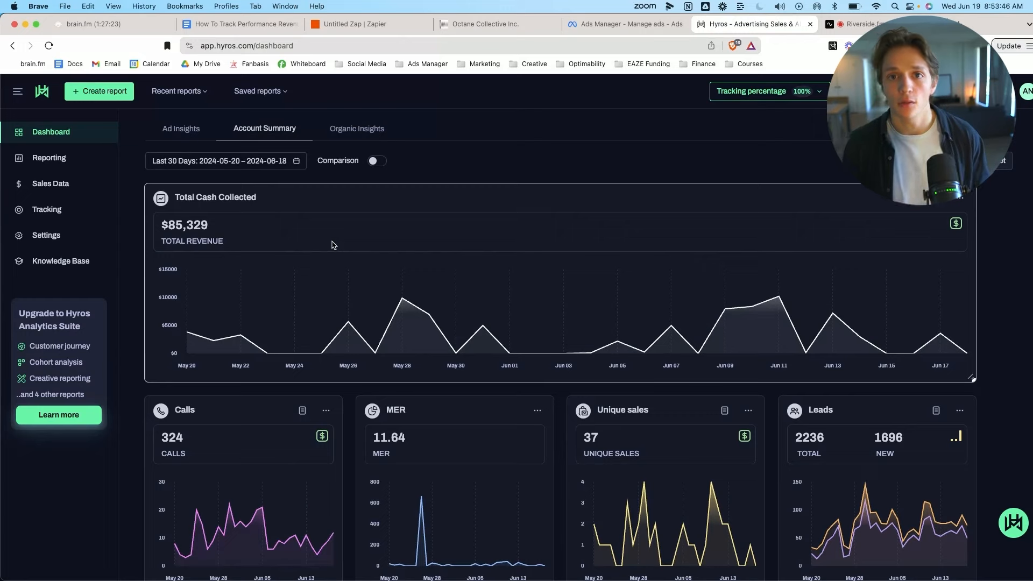
pyautogui.scroll(-2, 346, 237)
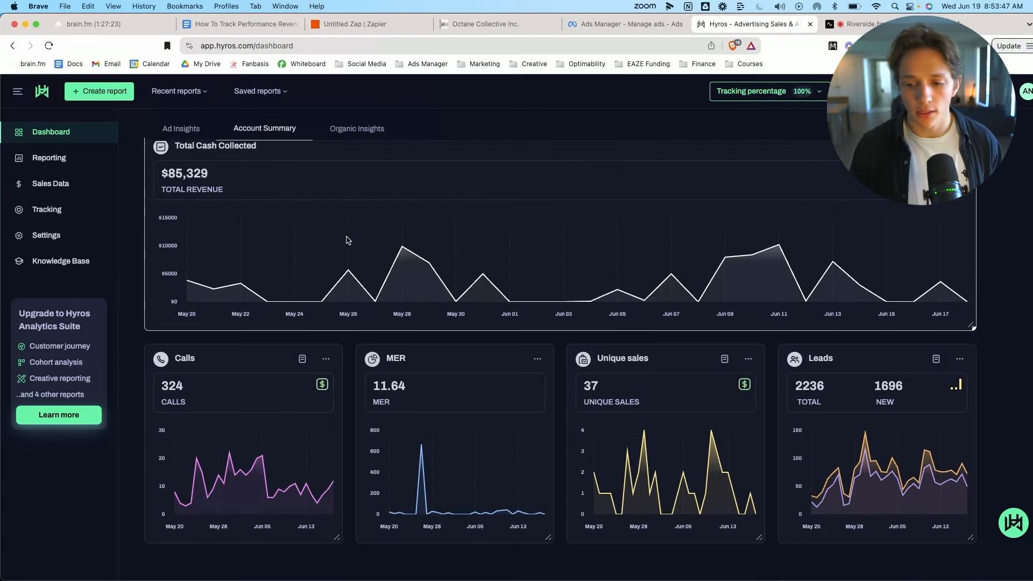
pyautogui.scroll(2, 355, 248)
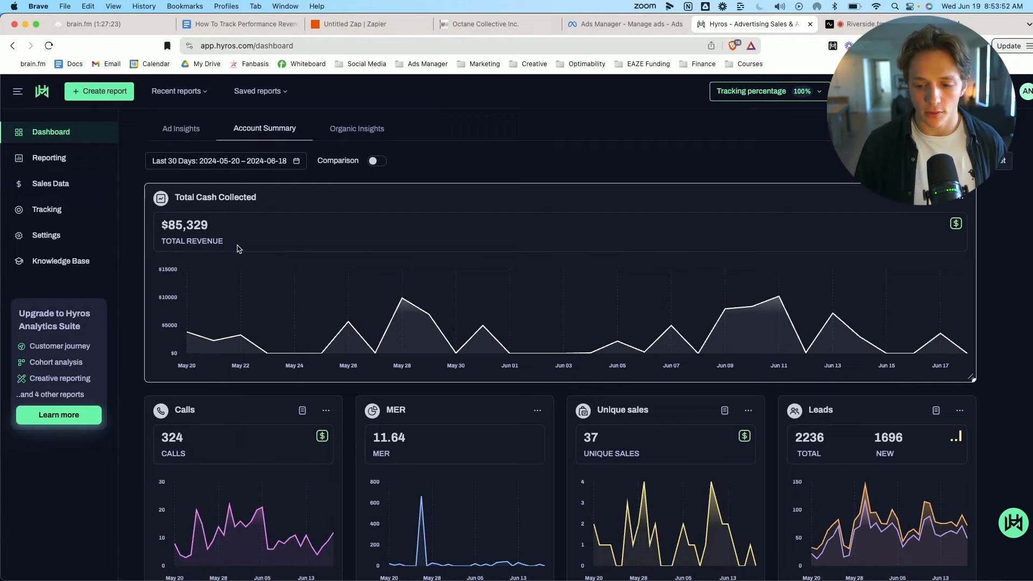
pyautogui.scroll(-3, 231, 251)
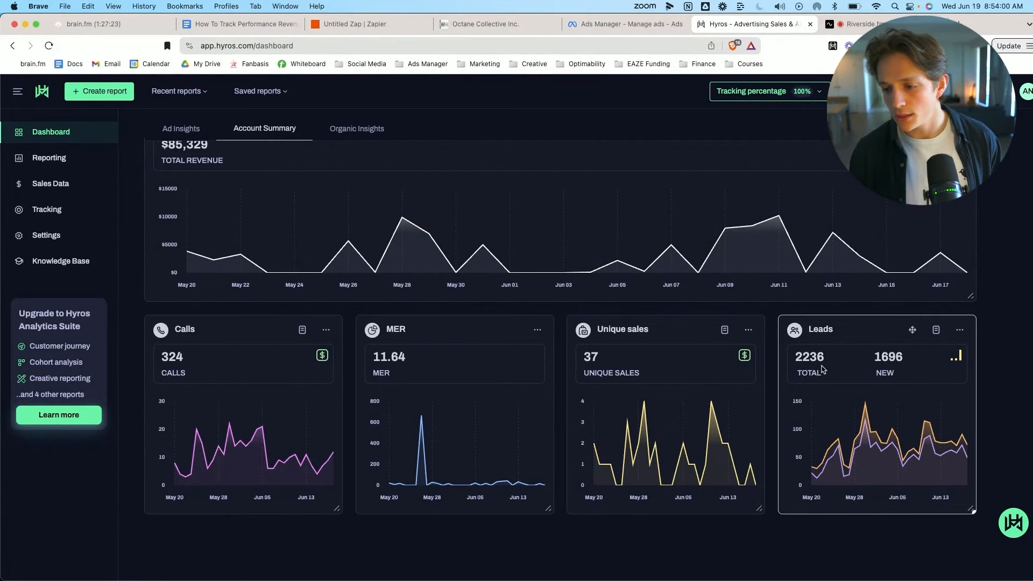
pyautogui.scroll(3, 831, 372)
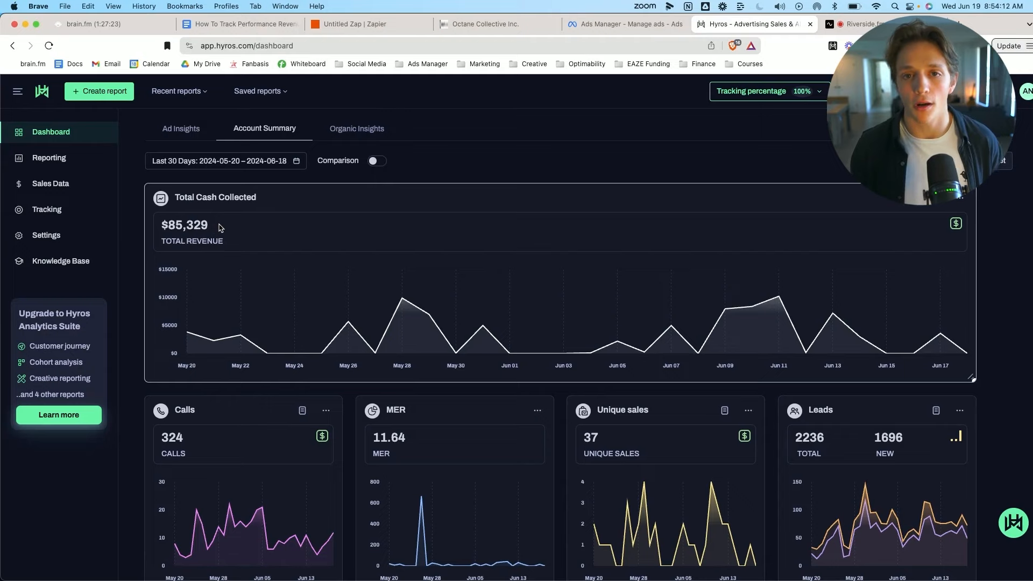
# - Switch to the document and read section 4 on using UTMs and third-party CRMs, comparing it with the Hyros section
pyautogui.click(237, 24)
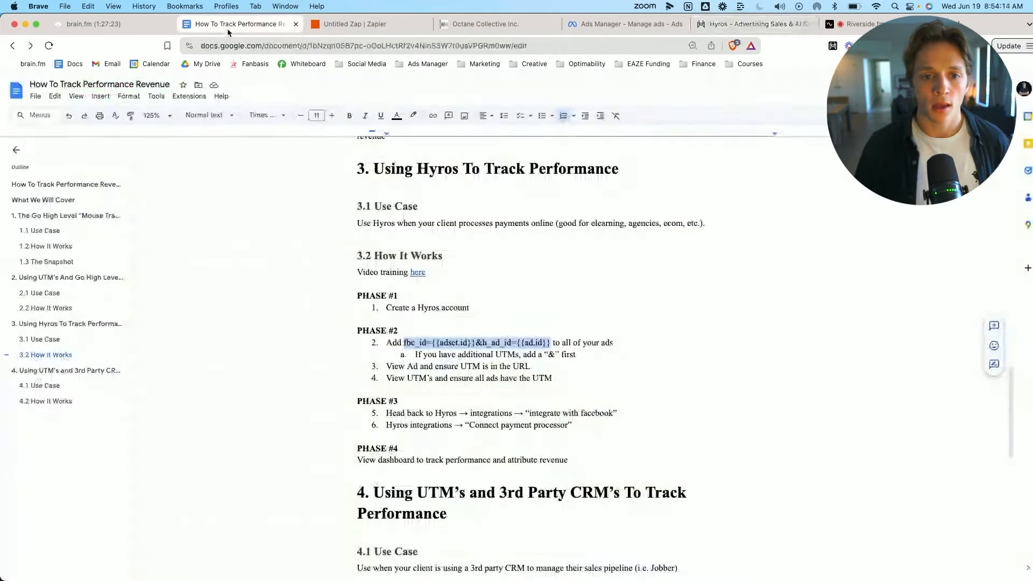
pyautogui.scroll(-2, 437, 334)
pyautogui.scroll(-5, 437, 335)
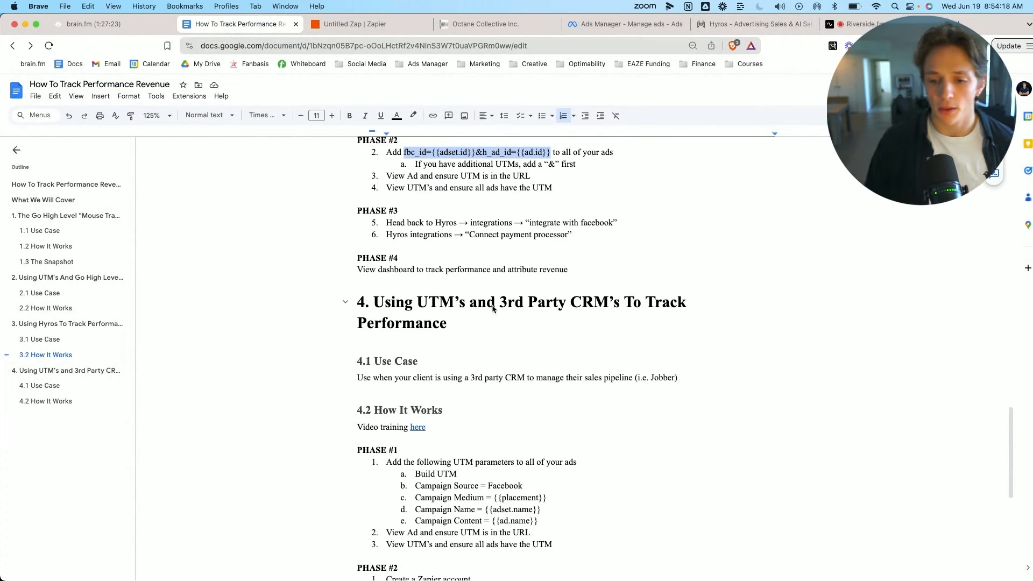
pyautogui.scroll(-2, 445, 317)
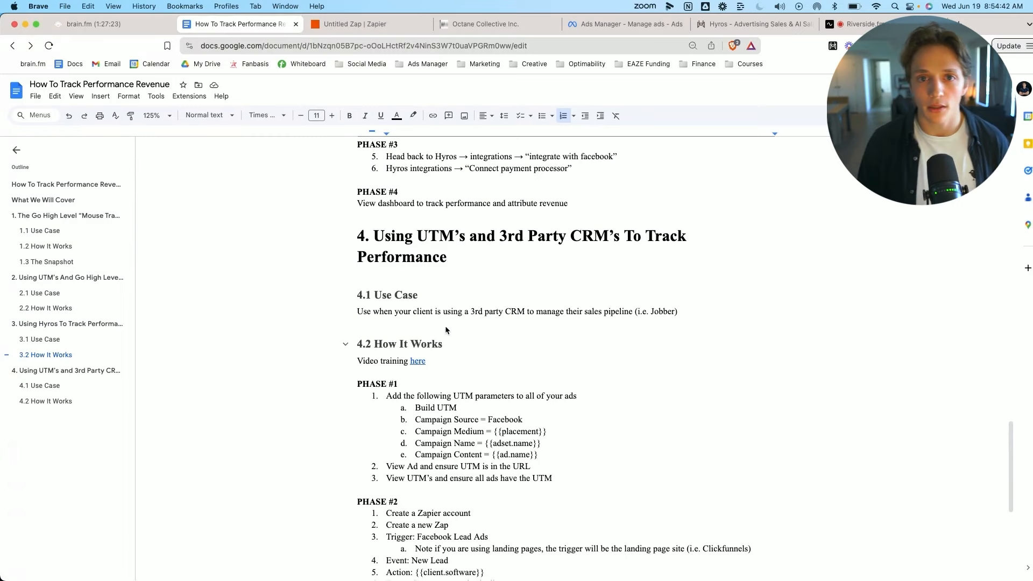
pyautogui.scroll(-3, 451, 330)
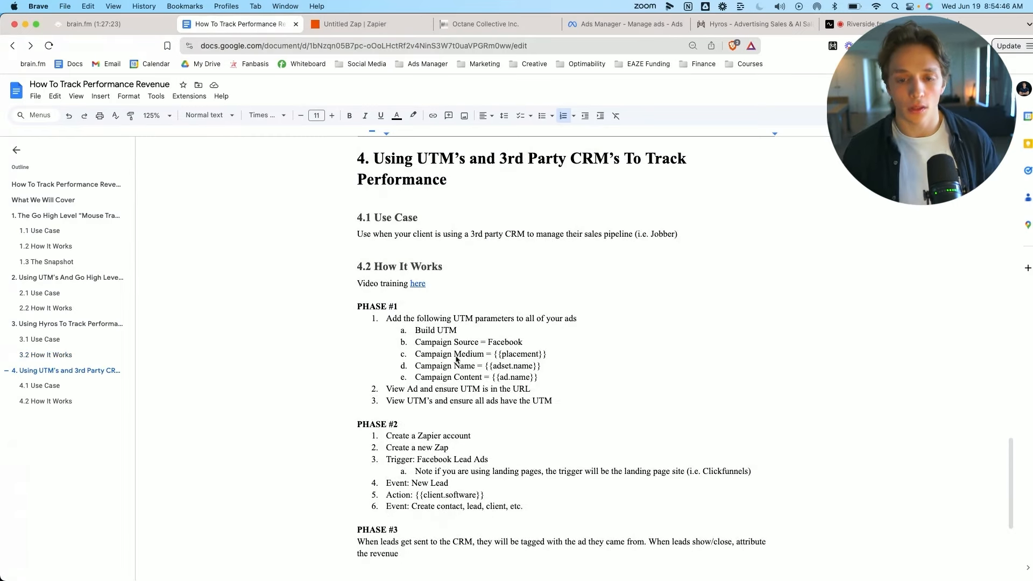
pyautogui.scroll(-1, 428, 329)
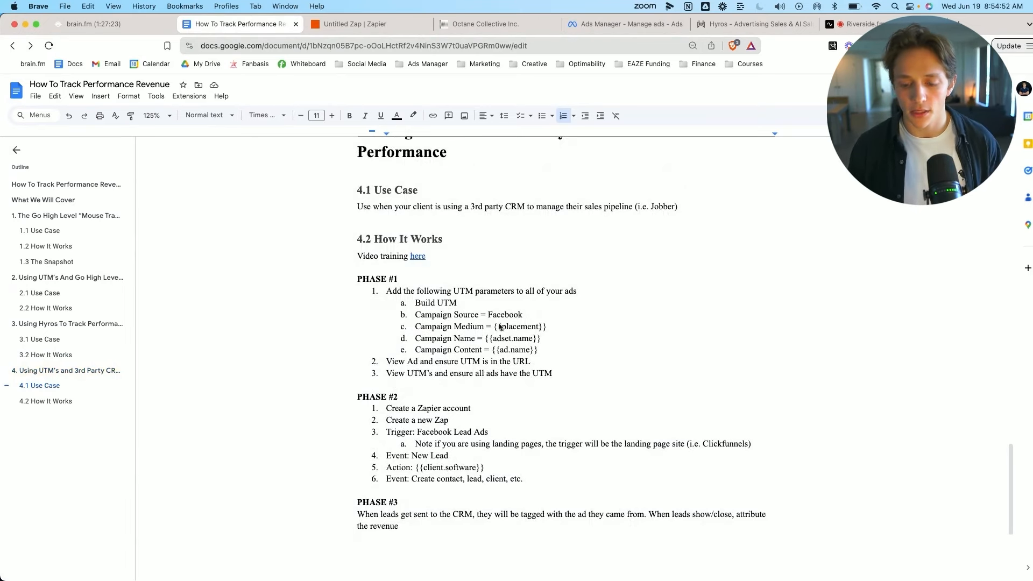
pyautogui.scroll(8, 432, 305)
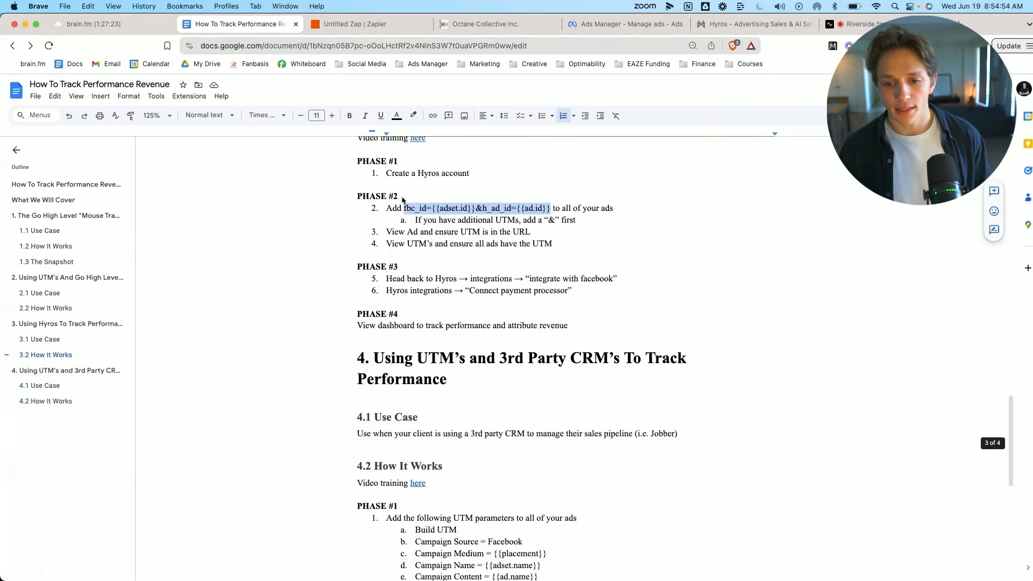
pyautogui.scroll(4, 431, 290)
pyautogui.scroll(-12, 505, 246)
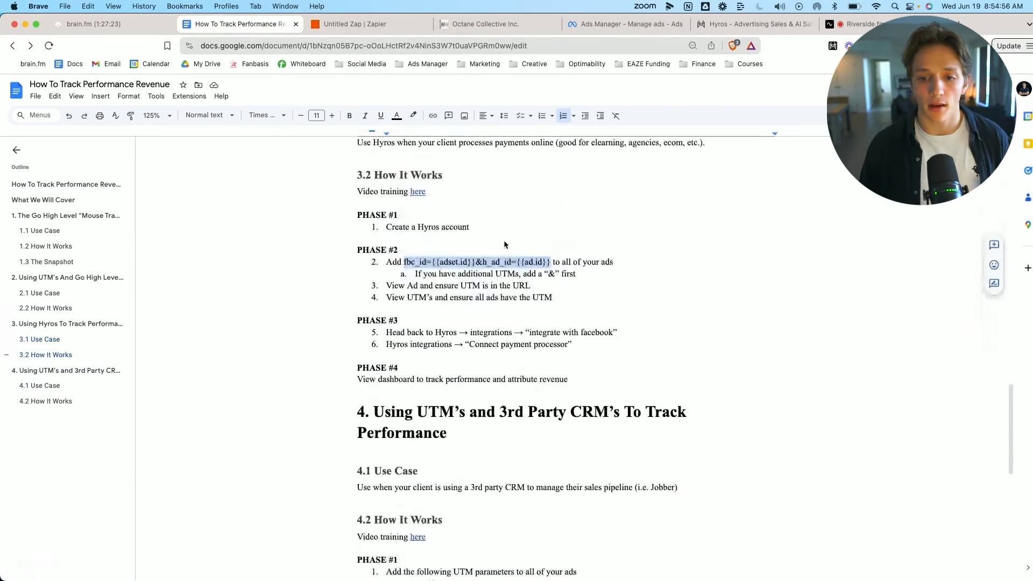
pyautogui.scroll(-5, 499, 242)
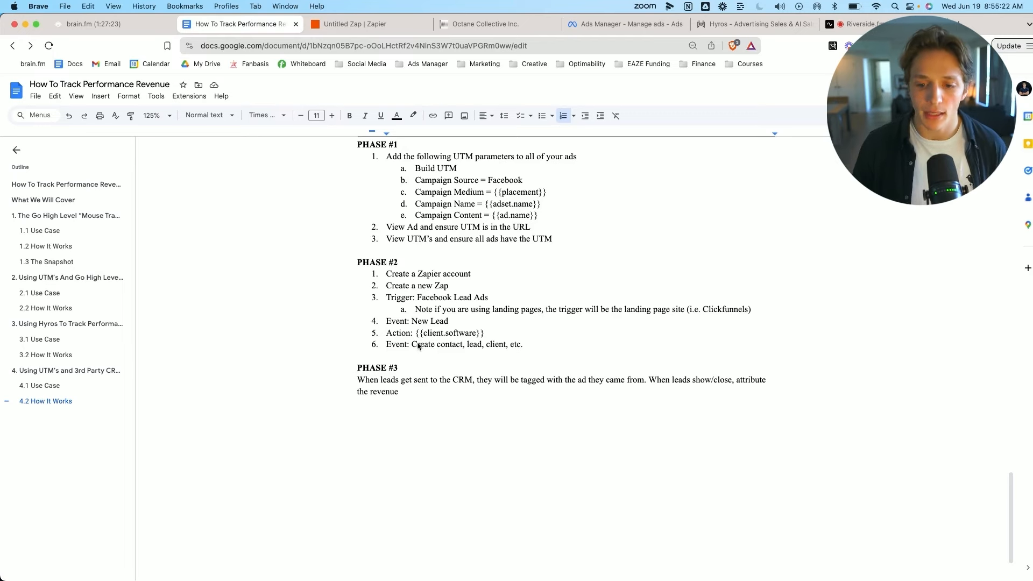
# - Switch to Zapier and create a new Zap from the list of Zaps
pyautogui.click(344, 24)
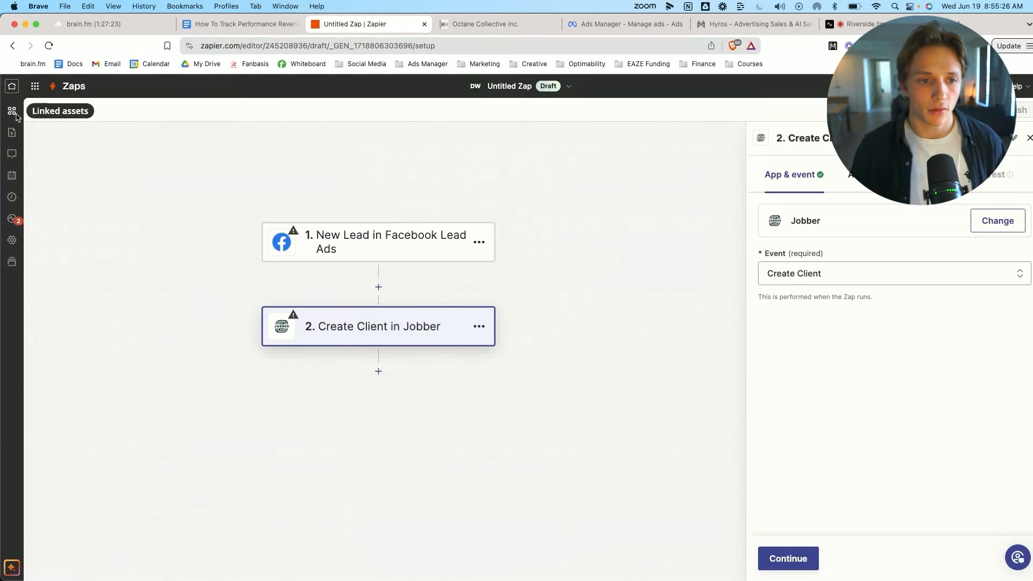
pyautogui.click(45, 87)
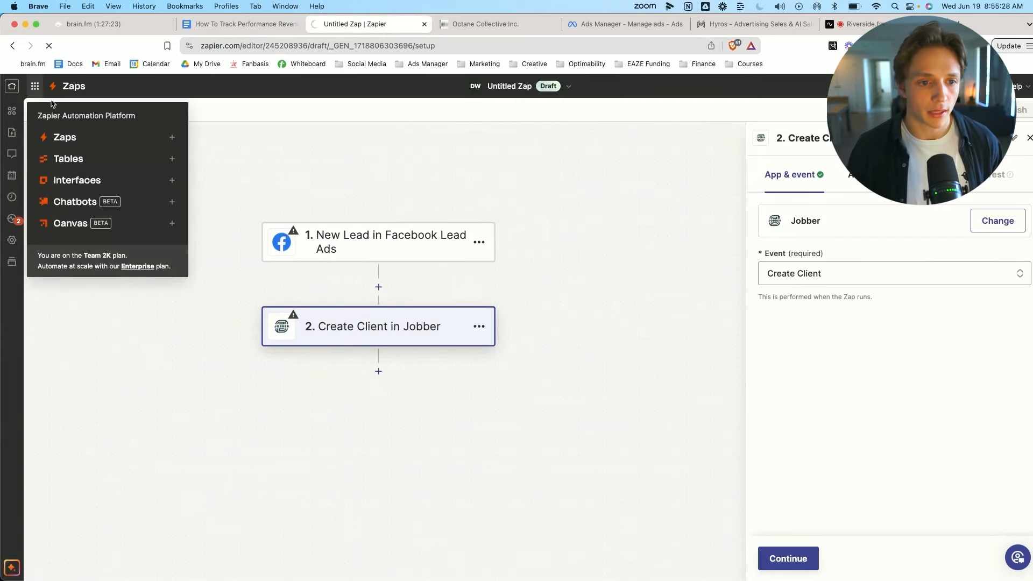
pyautogui.click(74, 141)
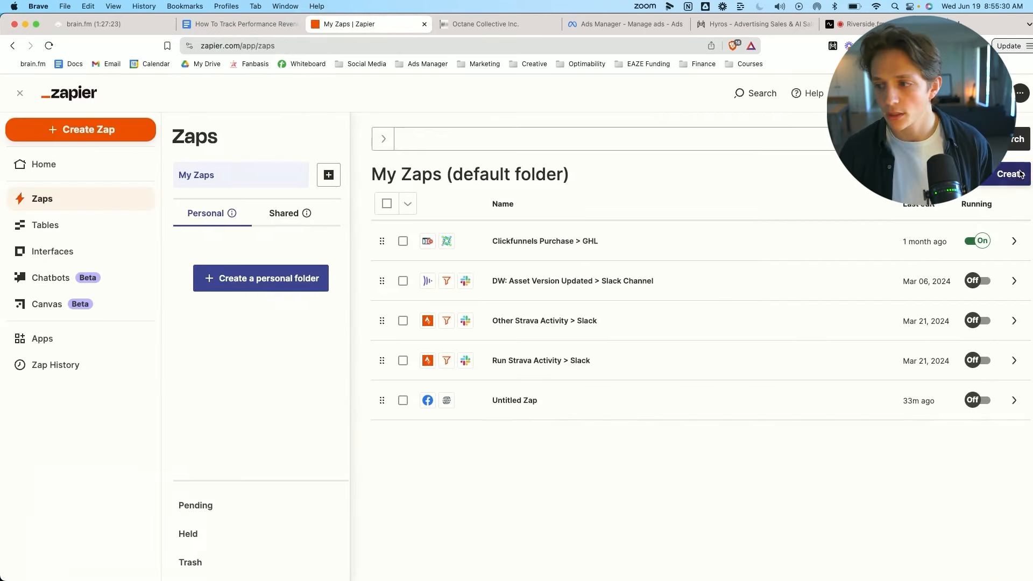
pyautogui.click(1009, 174)
pyautogui.click(987, 205)
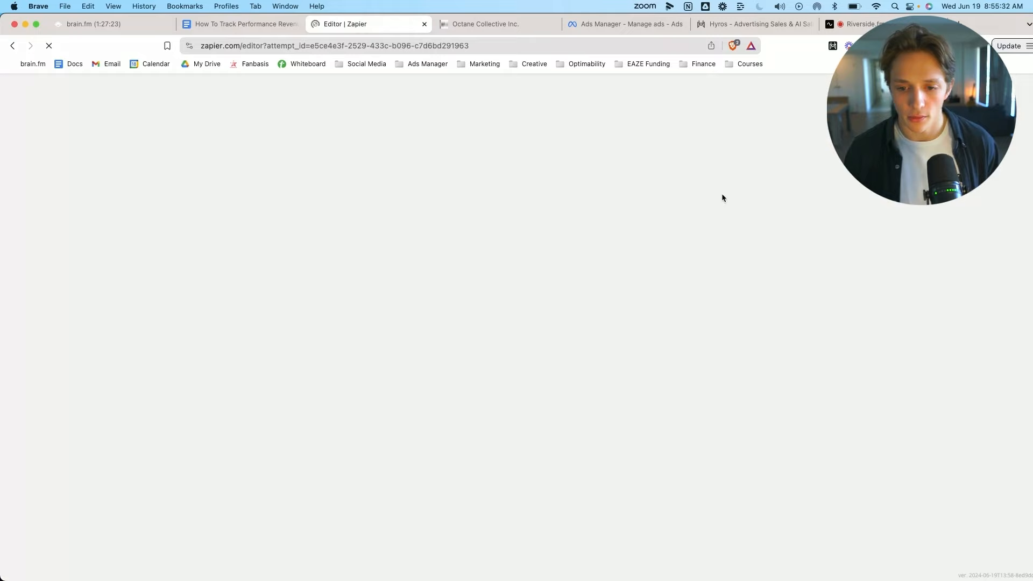
# - Set the Zap's trigger to Facebook Lead Ads with the New Lead event
pyautogui.click(554, 292)
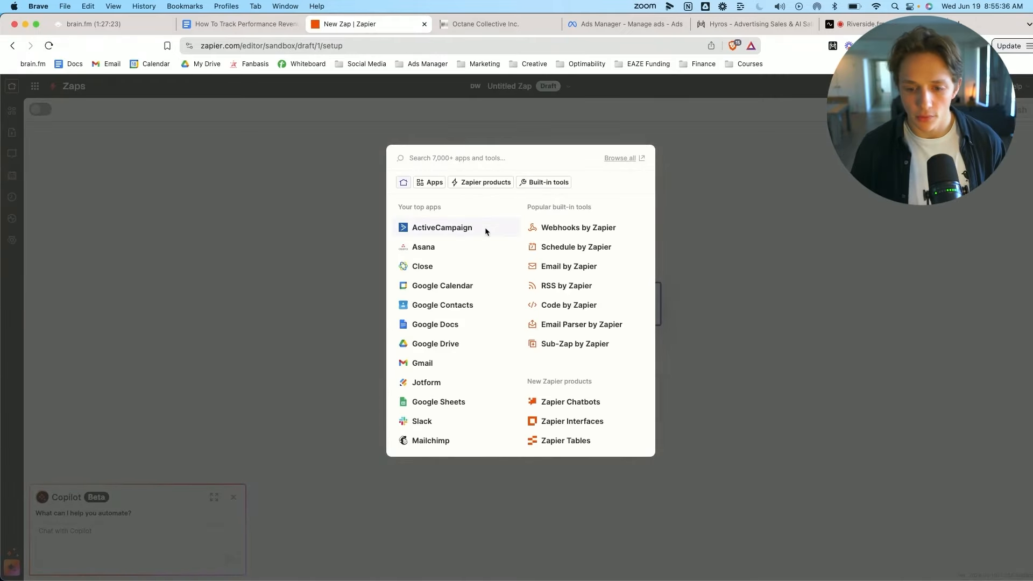
pyautogui.write('face')
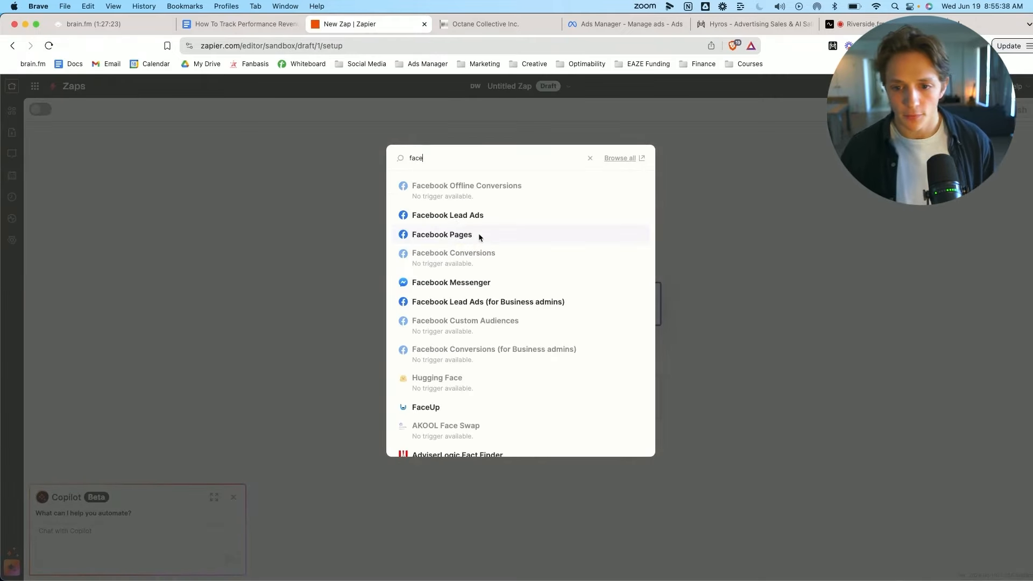
pyautogui.click(455, 216)
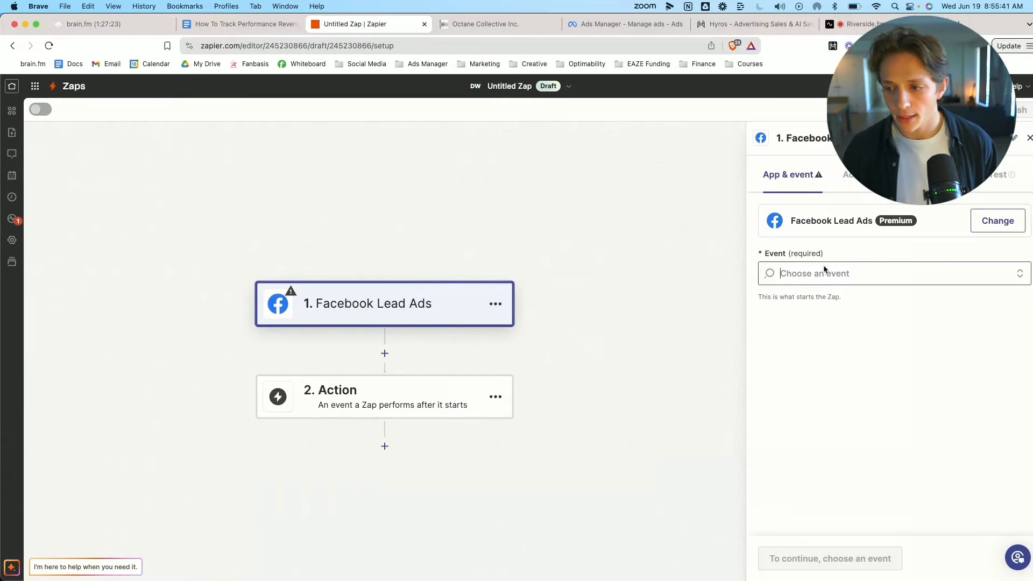
pyautogui.click(823, 272)
pyautogui.click(809, 321)
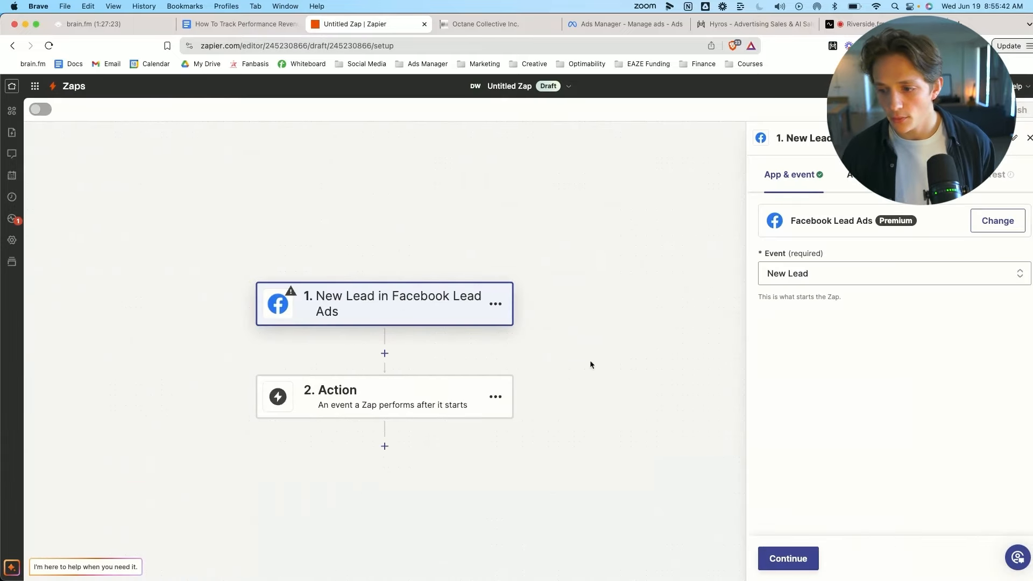
# - Set the Zap's action to Jobber with the Create Client event
pyautogui.click(426, 391)
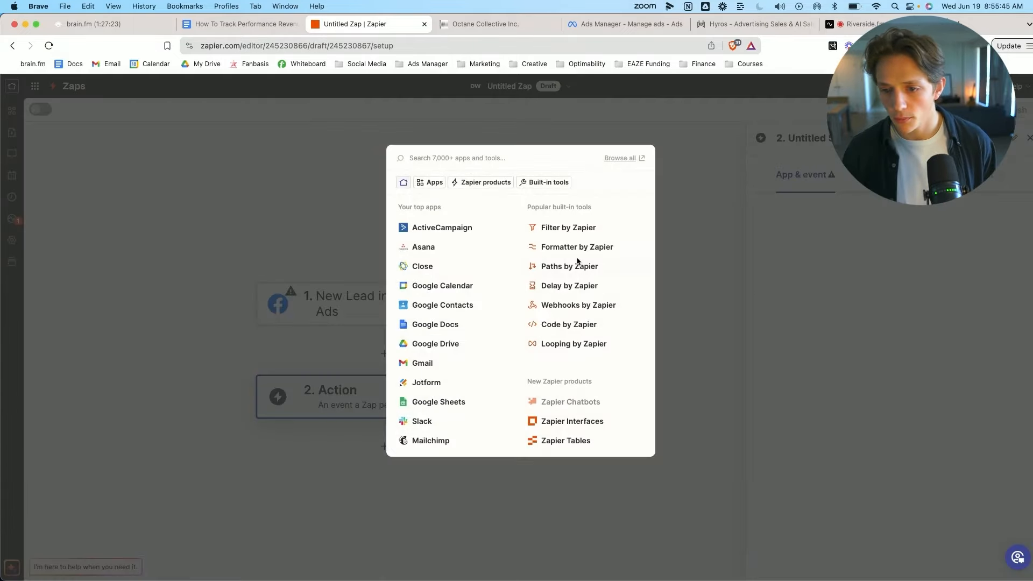
pyautogui.write('jobber')
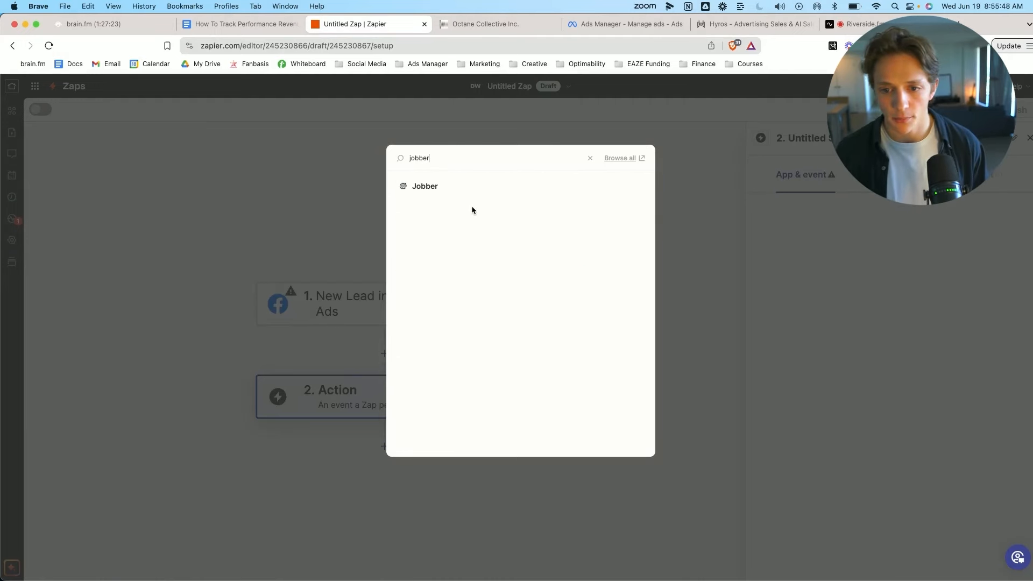
pyautogui.click(463, 185)
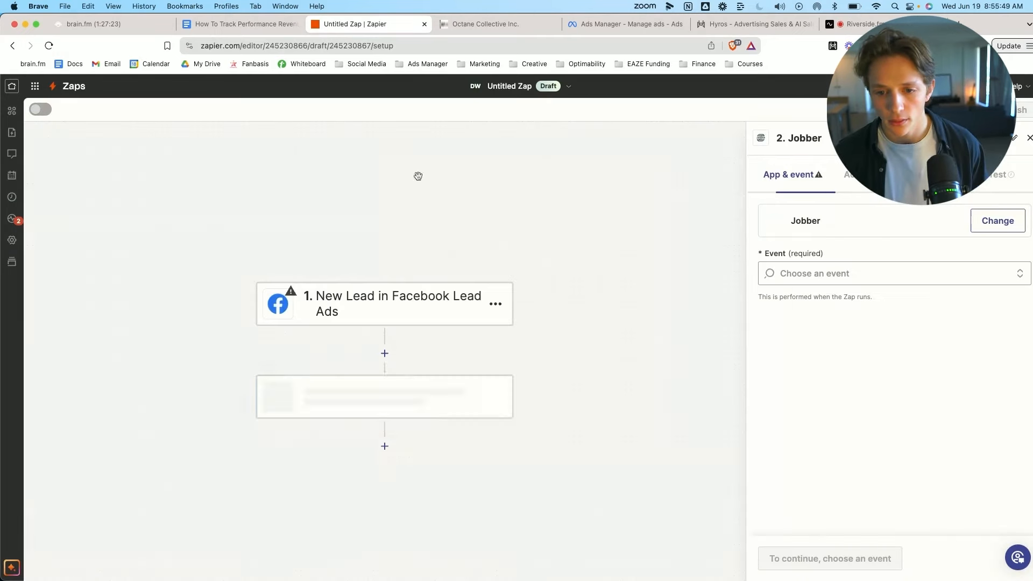
pyautogui.click(879, 266)
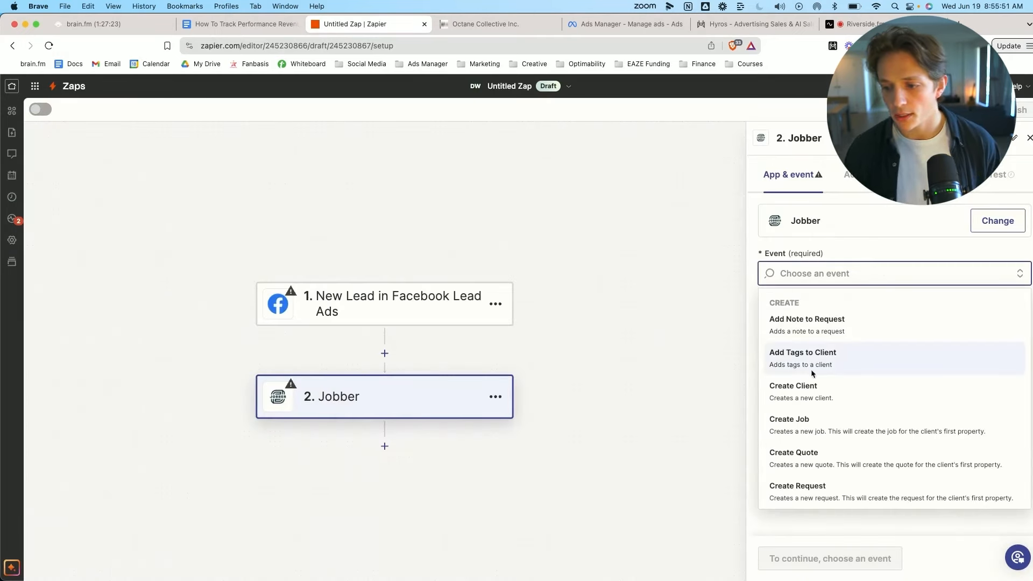
pyautogui.click(816, 386)
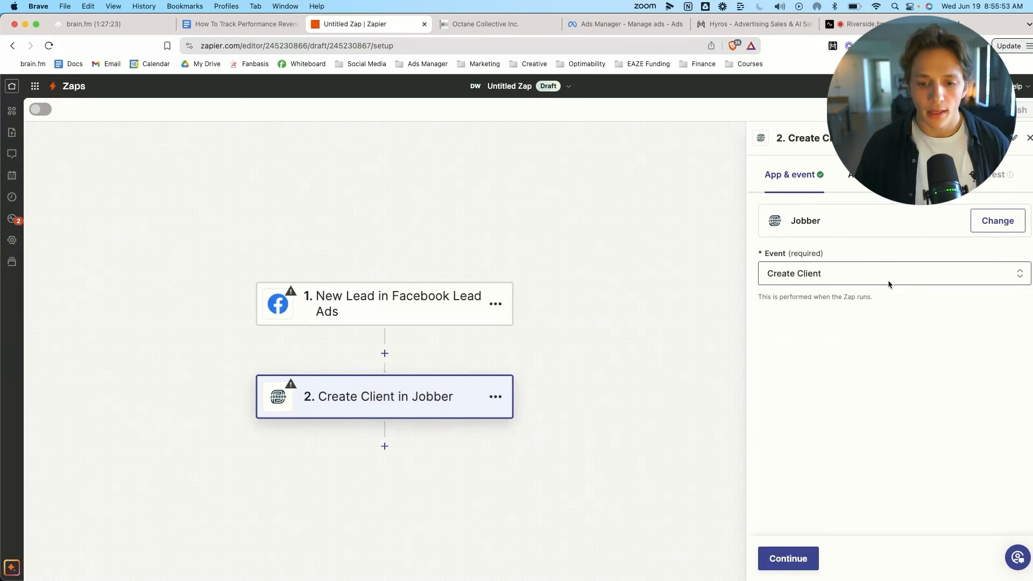